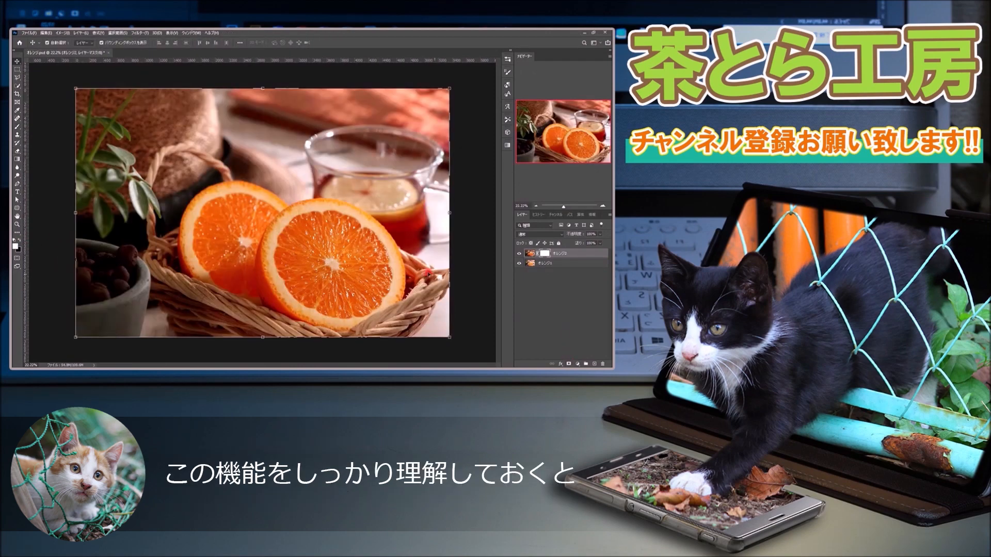
# Paint over the orange slices on the upper layer's mask with the Brush tool.
pyautogui.click(18, 126)
pyautogui.click(20, 240)
pyautogui.moveTo(327, 272); pyautogui.dragTo(362, 278)
pyautogui.moveTo(356, 276)
pyautogui.mouseDown()
pyautogui.moveTo(327, 253)
pyautogui.moveTo(240, 235)
pyautogui.moveTo(308, 271)
pyautogui.moveTo(361, 279)
pyautogui.moveTo(289, 243)
pyautogui.mouseUp()
pyautogui.moveTo(138, 152); pyautogui.dragTo(312, 322)
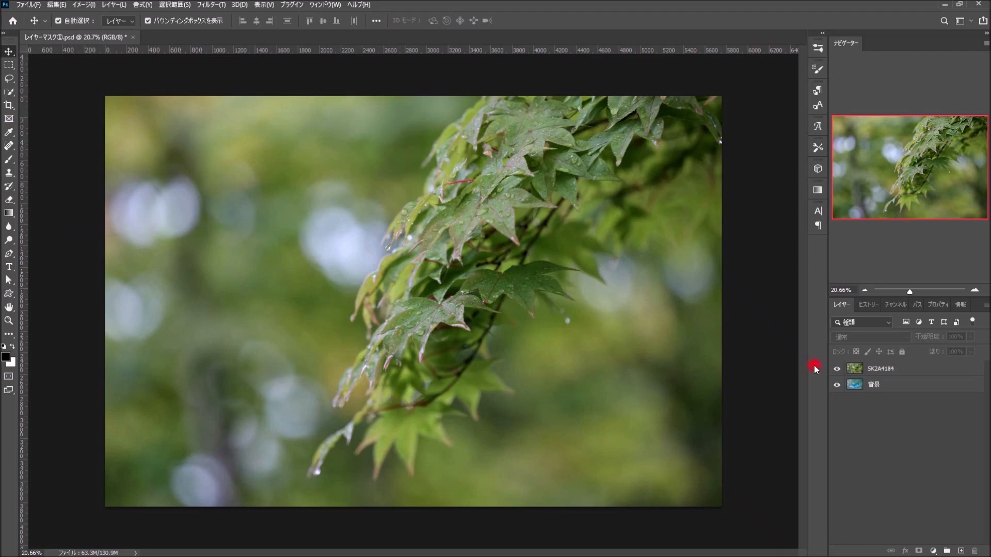
# Select layer 5K2A4184 and toggle its visibility to compare the maple photo with the phone image beneath.
pyautogui.click(859, 369)
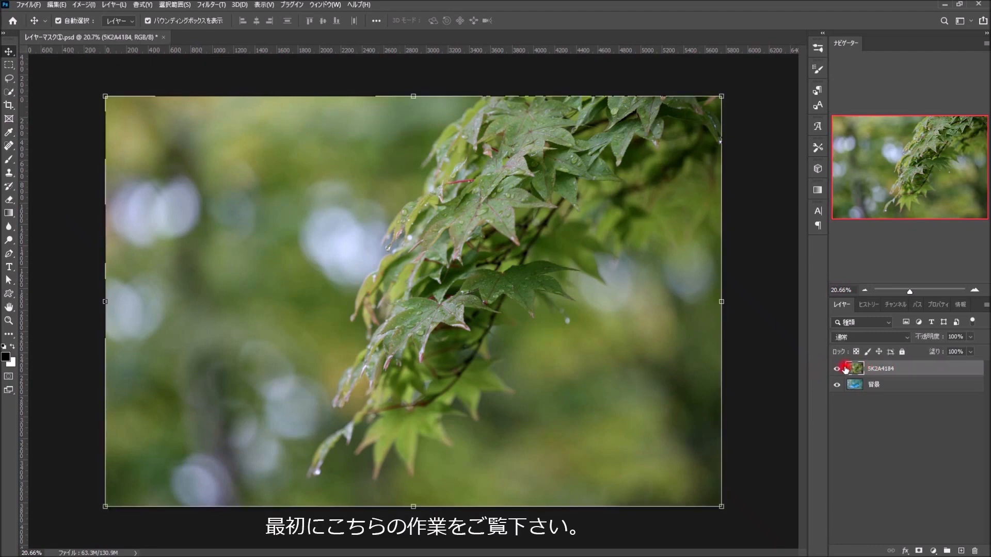
pyautogui.click(837, 369)
pyautogui.click(836, 368)
pyautogui.click(837, 369)
pyautogui.click(836, 369)
# Raise the Eraser tool's opacity and erase the blurred green background around the maple branch on layer 5K2A4184.
pyautogui.click(9, 199)
pyautogui.click(48, 200)
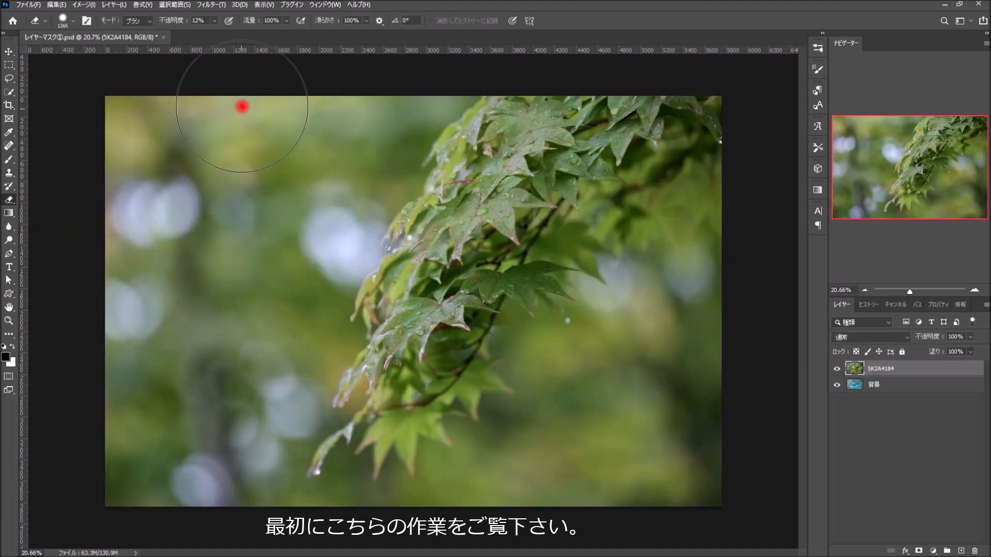
pyautogui.click(214, 20)
pyautogui.moveTo(211, 37); pyautogui.dragTo(259, 37)
pyautogui.moveTo(277, 202)
pyautogui.mouseDown()
pyautogui.moveTo(215, 111)
pyautogui.moveTo(728, 248)
pyautogui.moveTo(301, 304)
pyautogui.mouseUp()
# Rotate the maple branch layer by 13.15° and move it up and to the right over the phone.
pyautogui.click(9, 51)
pyautogui.click(38, 54)
pyautogui.moveTo(727, 91); pyautogui.dragTo(769, 170)
pyautogui.moveTo(517, 249); pyautogui.dragTo(572, 185)
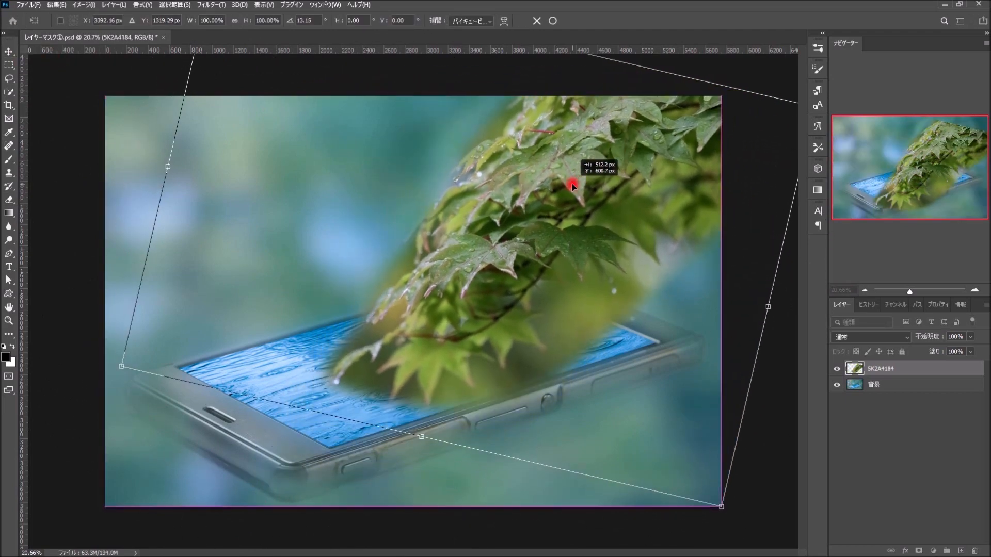
pyautogui.click(552, 20)
# Erase the leftover green background around the branch and over the phone, lowering the Eraser's opacity for softer strokes.
pyautogui.press('e')
pyautogui.moveTo(635, 325)
pyautogui.mouseDown()
pyautogui.moveTo(325, 421)
pyautogui.moveTo(243, 404)
pyautogui.mouseUp()
pyautogui.click(214, 21)
pyautogui.moveTo(180, 40); pyautogui.dragTo(177, 40)
pyautogui.moveTo(449, 332)
pyautogui.mouseDown()
pyautogui.moveTo(431, 385)
pyautogui.moveTo(397, 397)
pyautogui.moveTo(327, 370)
pyautogui.moveTo(327, 316)
pyautogui.moveTo(389, 269)
pyautogui.moveTo(567, 339)
pyautogui.moveTo(661, 265)
pyautogui.moveTo(697, 210)
pyautogui.moveTo(591, 302)
pyautogui.moveTo(473, 159)
pyautogui.moveTo(470, 123)
pyautogui.moveTo(374, 252)
pyautogui.moveTo(345, 272)
pyautogui.moveTo(442, 385)
pyautogui.mouseUp()
# Step back in the edit history and fade the leaf tips over the phone screen with the Eraser at 14% opacity.
pyautogui.click(867, 305)
pyautogui.moveTo(877, 503)
pyautogui.mouseDown()
pyautogui.moveTo(878, 521)
pyautogui.moveTo(885, 471)
pyautogui.moveTo(859, 387)
pyautogui.mouseUp()
pyautogui.click(842, 305)
pyautogui.click(214, 21)
pyautogui.moveTo(213, 33); pyautogui.dragTo(208, 33)
pyautogui.moveTo(364, 251)
pyautogui.mouseDown()
pyautogui.moveTo(414, 377)
pyautogui.moveTo(539, 360)
pyautogui.moveTo(579, 209)
pyautogui.moveTo(394, 180)
pyautogui.moveTo(460, 327)
pyautogui.mouseUp()
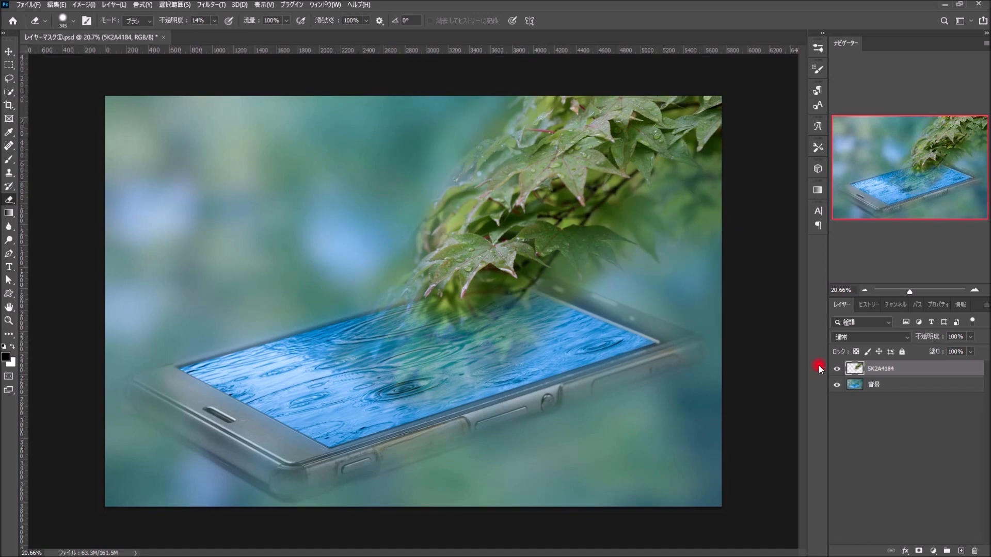
# Save the erased composite and close the document.
pyautogui.click(28, 5)
pyautogui.click(49, 117)
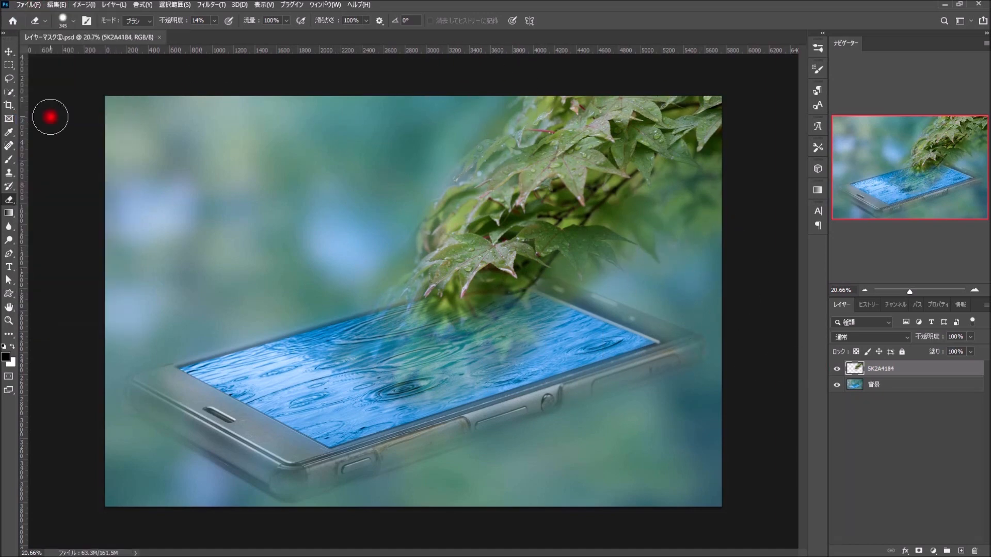
pyautogui.click(159, 37)
# Reopen レイヤーマスク①.psd and check its edit history for the earlier erasing steps.
pyautogui.click(29, 5)
pyautogui.click(37, 24)
pyautogui.click(122, 75)
pyautogui.click(410, 277)
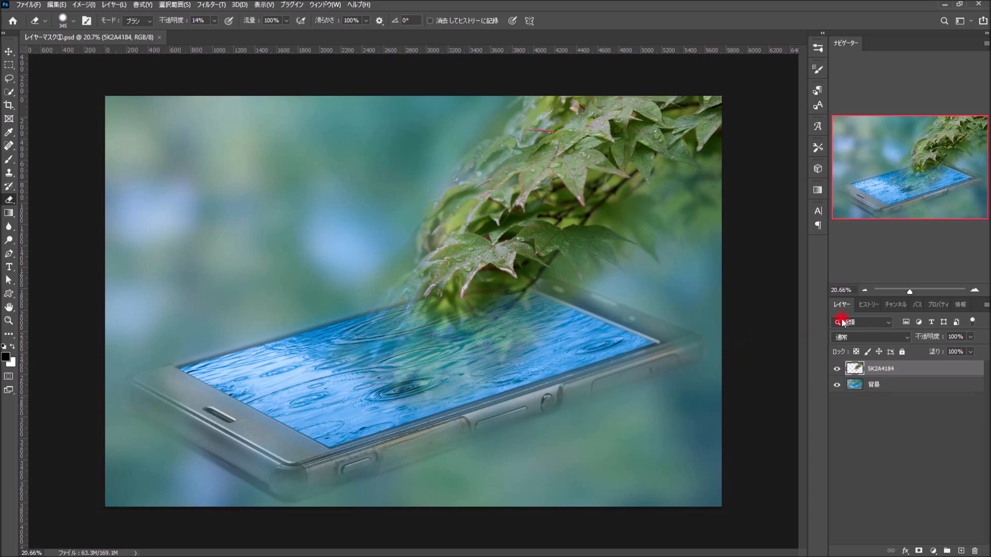
pyautogui.click(865, 306)
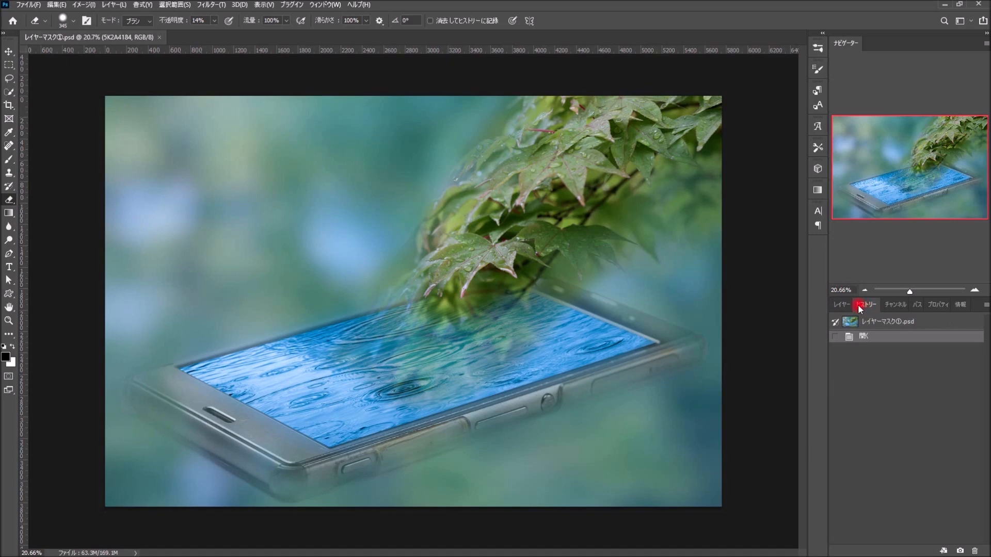
pyautogui.click(840, 305)
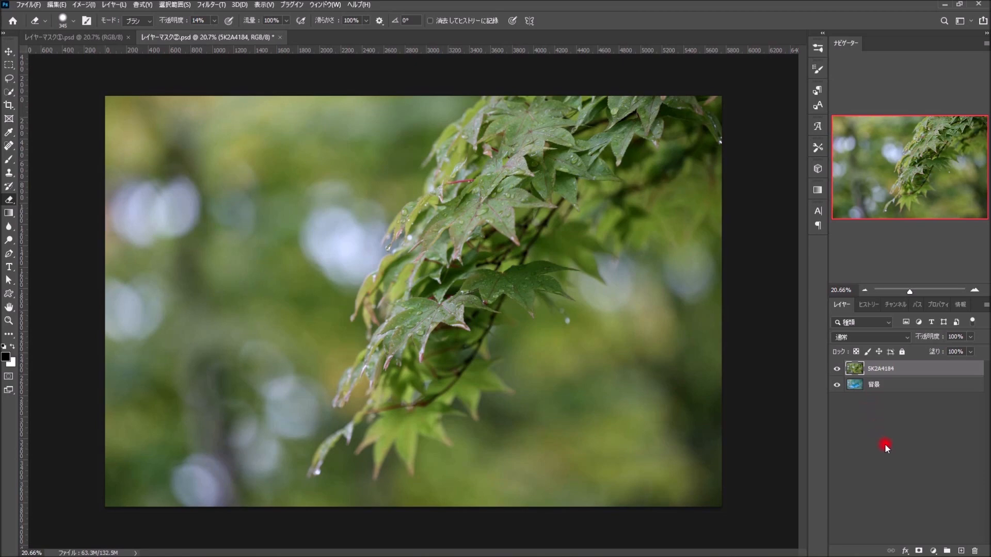
# Add a layer mask to layer 5K2A4184 and set the Brush tool's size to 423 px.
pyautogui.click(920, 551)
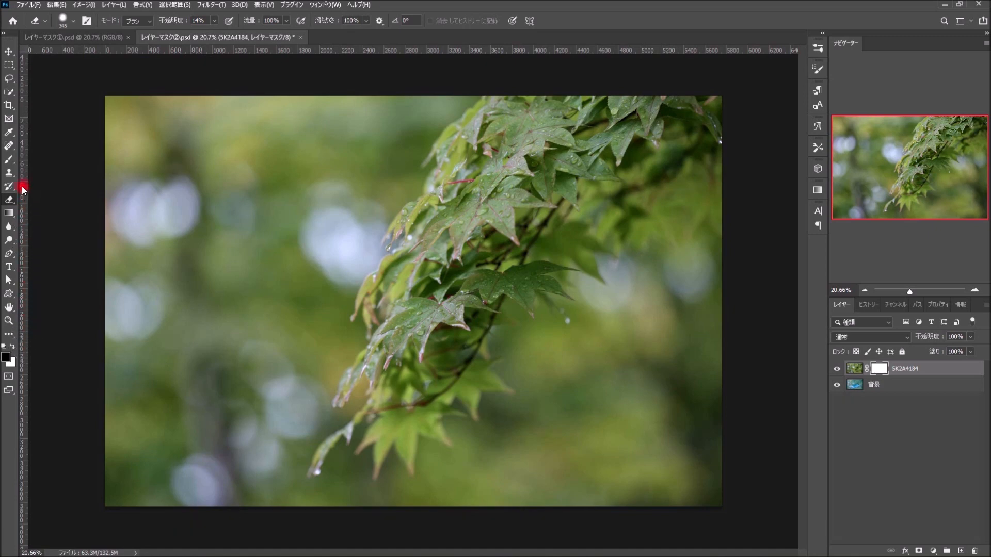
pyautogui.click(16, 164)
pyautogui.click(72, 159)
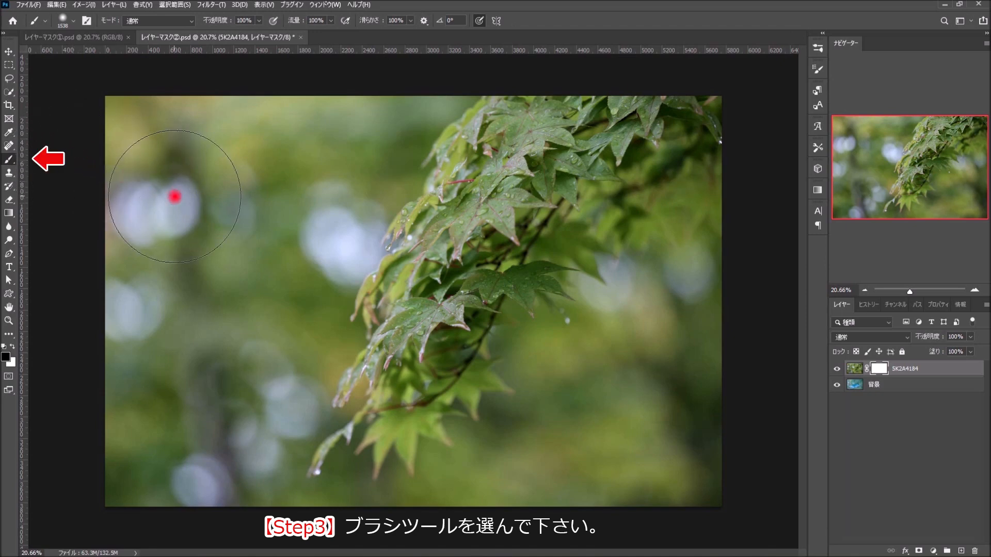
pyautogui.rightClick(233, 211)
pyautogui.moveTo(350, 238)
pyautogui.mouseDown()
pyautogui.moveTo(299, 239)
pyautogui.moveTo(346, 237)
pyautogui.mouseUp()
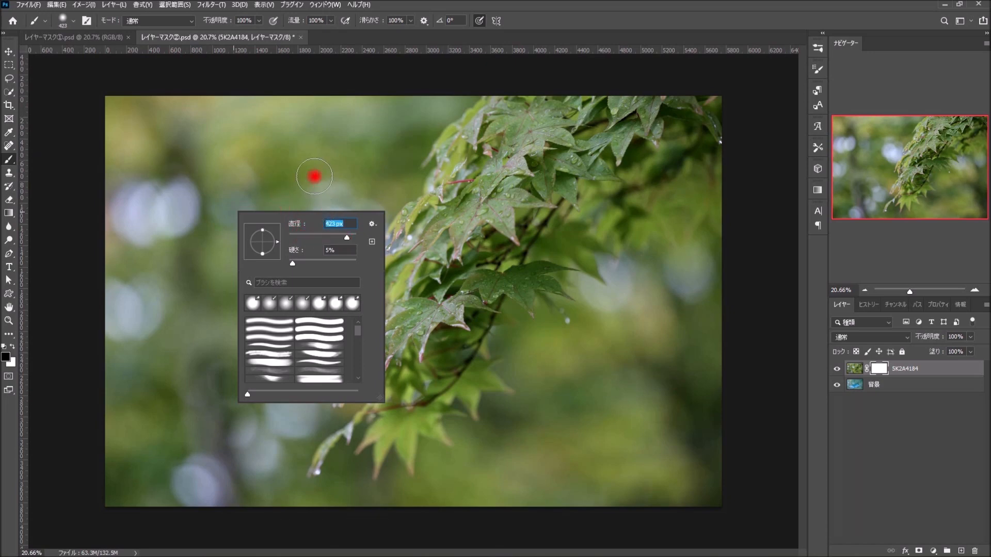
# Paint black on the mask at 100% opacity to hide the background around the leaves, and undo the last stroke over the leaf tips.
pyautogui.click(259, 21)
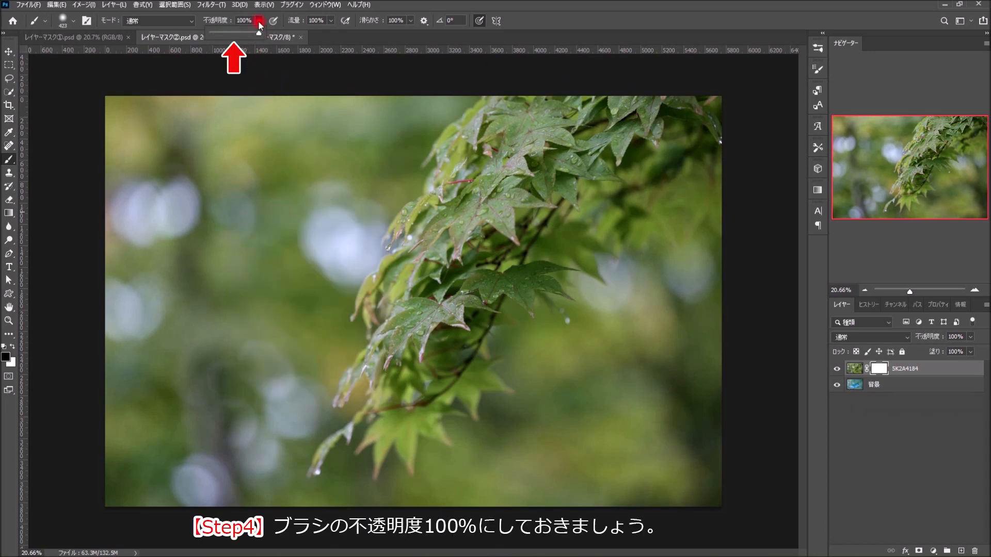
pyautogui.moveTo(258, 34)
pyautogui.mouseDown()
pyautogui.moveTo(209, 36)
pyautogui.moveTo(237, 35)
pyautogui.mouseUp()
pyautogui.moveTo(286, 167); pyautogui.dragTo(341, 172)
pyautogui.moveTo(364, 139)
pyautogui.mouseDown()
pyautogui.moveTo(219, 385)
pyautogui.moveTo(160, 454)
pyautogui.moveTo(317, 121)
pyautogui.moveTo(145, 263)
pyautogui.moveTo(224, 113)
pyautogui.moveTo(252, 504)
pyautogui.moveTo(637, 536)
pyautogui.moveTo(611, 482)
pyautogui.moveTo(730, 93)
pyautogui.moveTo(548, 84)
pyautogui.moveTo(48, 155)
pyautogui.moveTo(641, 480)
pyautogui.mouseUp()
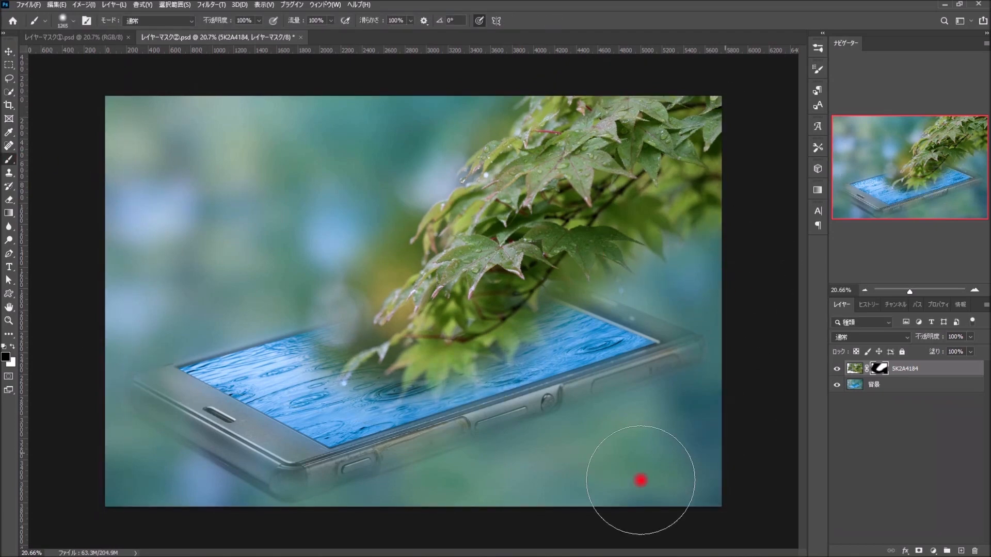
pyautogui.moveTo(494, 102)
pyautogui.mouseDown()
pyautogui.moveTo(390, 232)
pyautogui.moveTo(355, 352)
pyautogui.mouseUp()
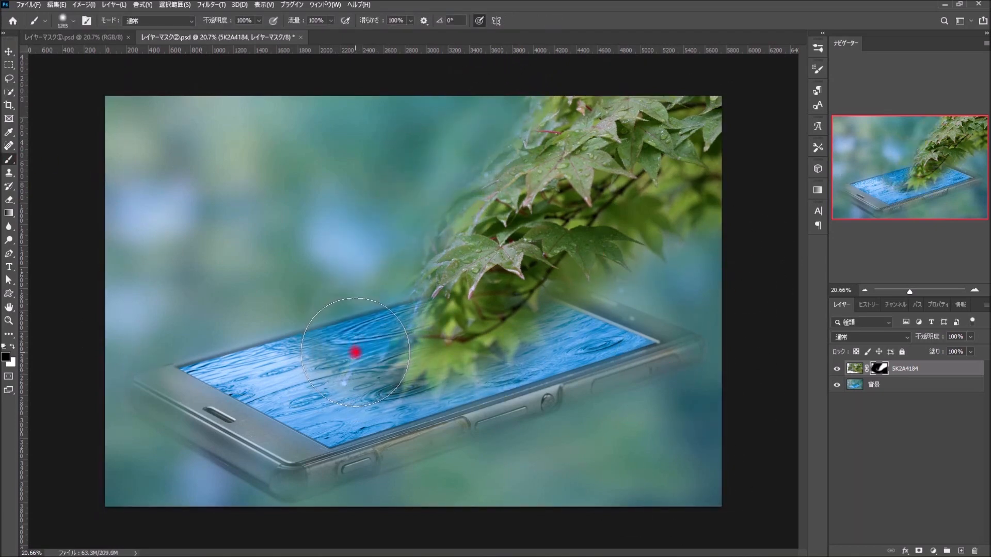
pyautogui.hotkey('ctrl', 'z')
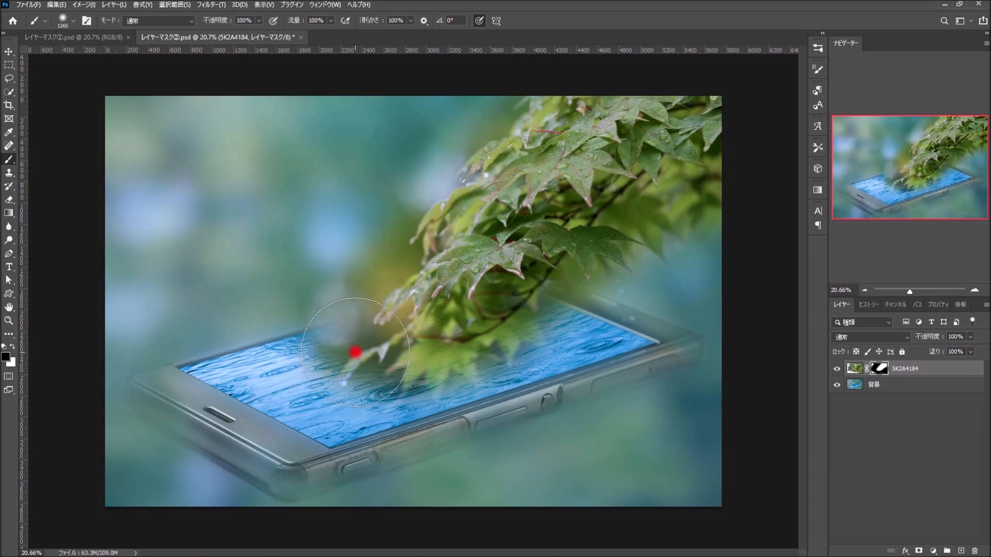
# Paint the mask around the leaf edges and phone screen at reduced brush opacity to blend the branch in.
pyautogui.moveTo(237, 41); pyautogui.dragTo(223, 44)
pyautogui.moveTo(389, 258)
pyautogui.mouseDown()
pyautogui.moveTo(344, 386)
pyautogui.moveTo(477, 366)
pyautogui.moveTo(343, 307)
pyautogui.mouseUp()
pyautogui.moveTo(593, 282); pyautogui.dragTo(540, 346)
pyautogui.moveTo(478, 315); pyautogui.dragTo(369, 380)
# Set the brush opacity to 13% and softly fade the leaf tips over the phone screen with black.
pyautogui.press('x')
pyautogui.press('x')
pyautogui.click(259, 20)
pyautogui.moveTo(255, 41); pyautogui.dragTo(246, 40)
pyautogui.moveTo(505, 314); pyautogui.dragTo(512, 344)
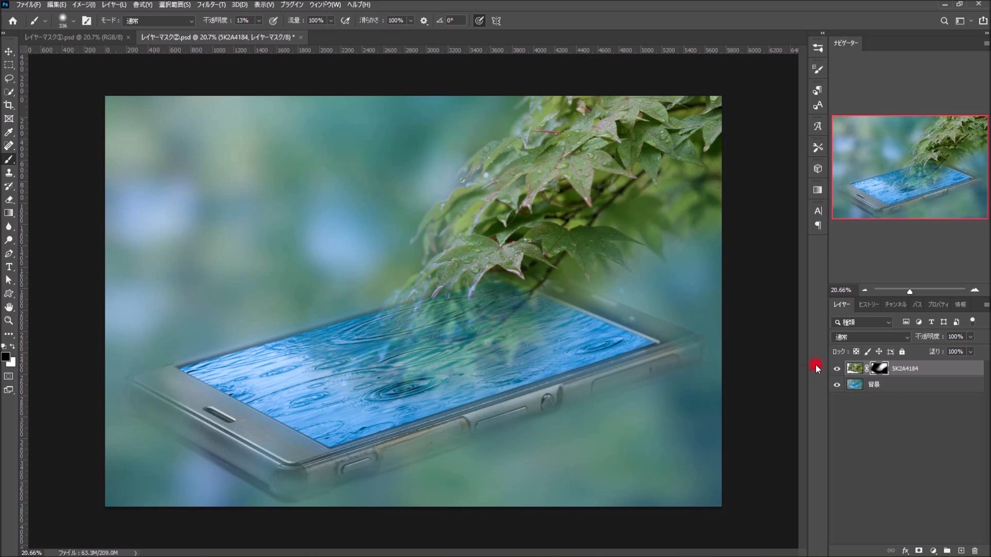
# Save the masked composite and close both open documents.
pyautogui.click(28, 5)
pyautogui.click(56, 115)
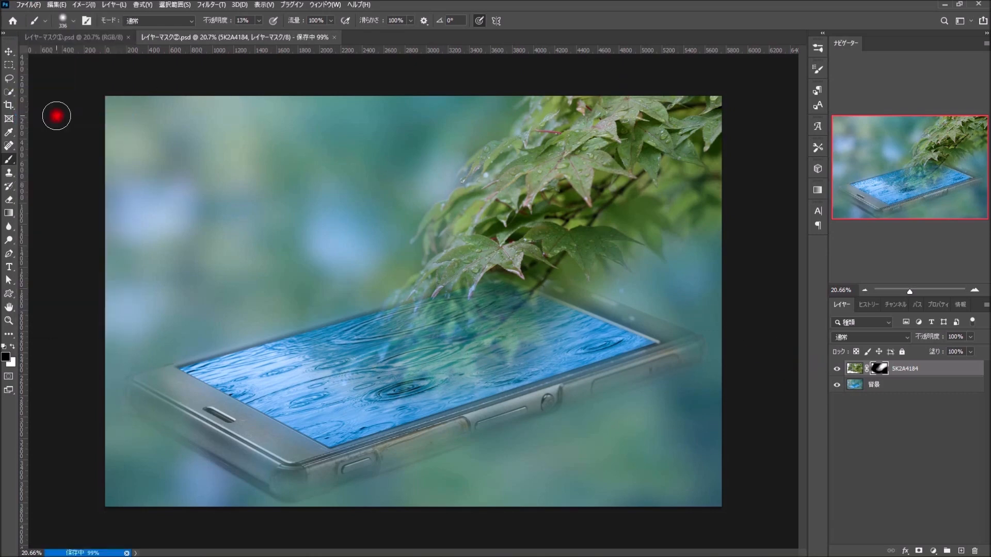
pyautogui.click(128, 37)
pyautogui.click(184, 37)
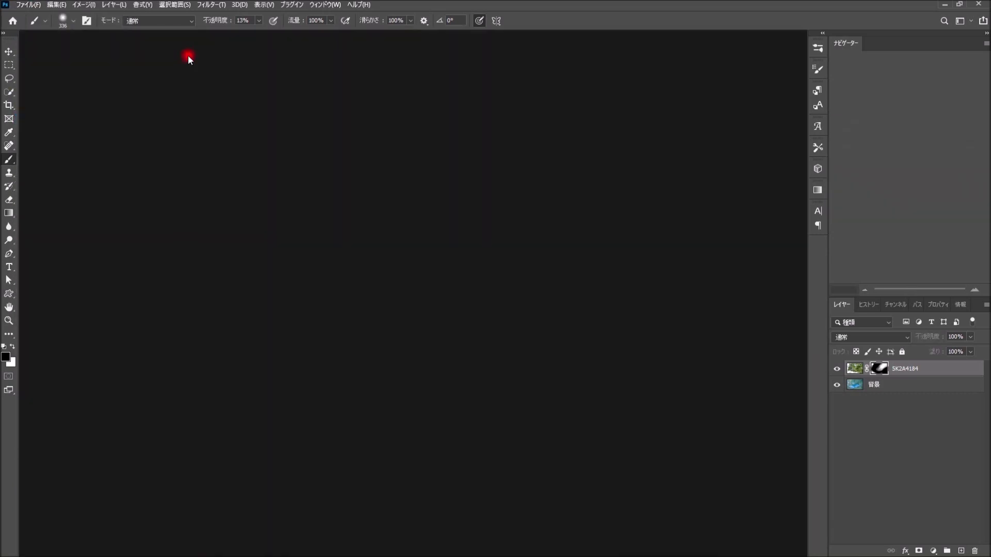
# Open レイヤーマスク②.psd from the レイヤーマスク folder.
pyautogui.click(28, 4)
pyautogui.click(40, 29)
pyautogui.click(179, 83)
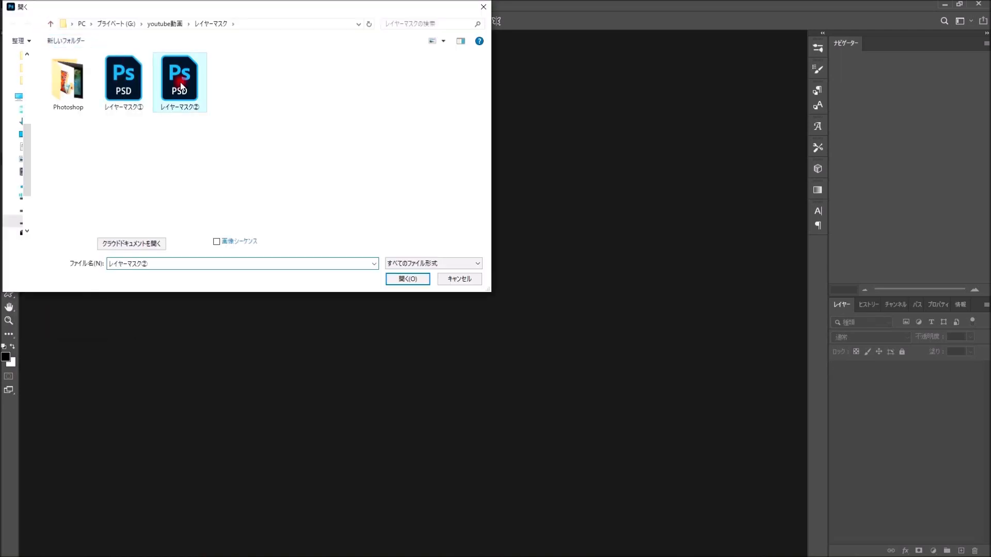
pyautogui.click(410, 279)
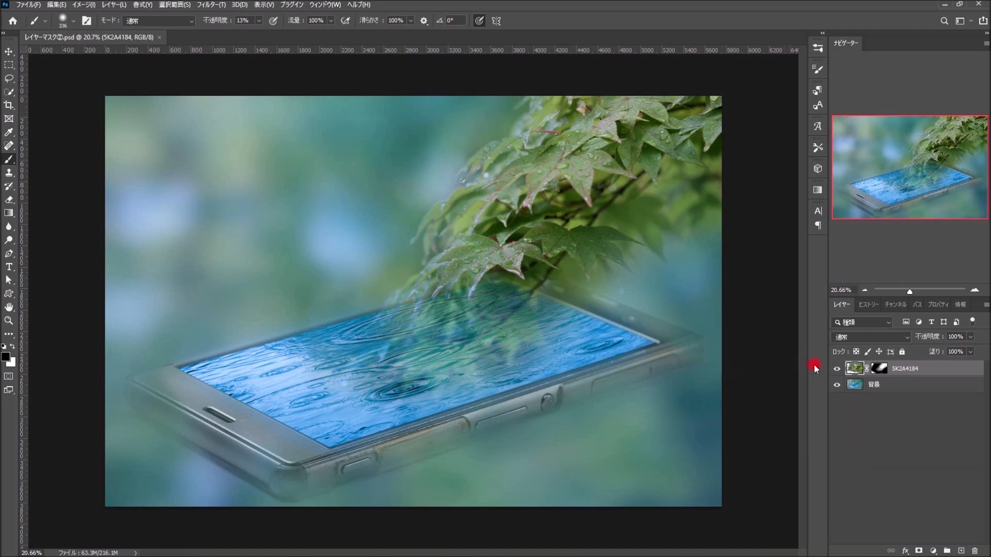
# Select layer 5K2A4184's mask and paint white to reveal the leaf tips, switching back to black to hide areas again.
pyautogui.click(872, 368)
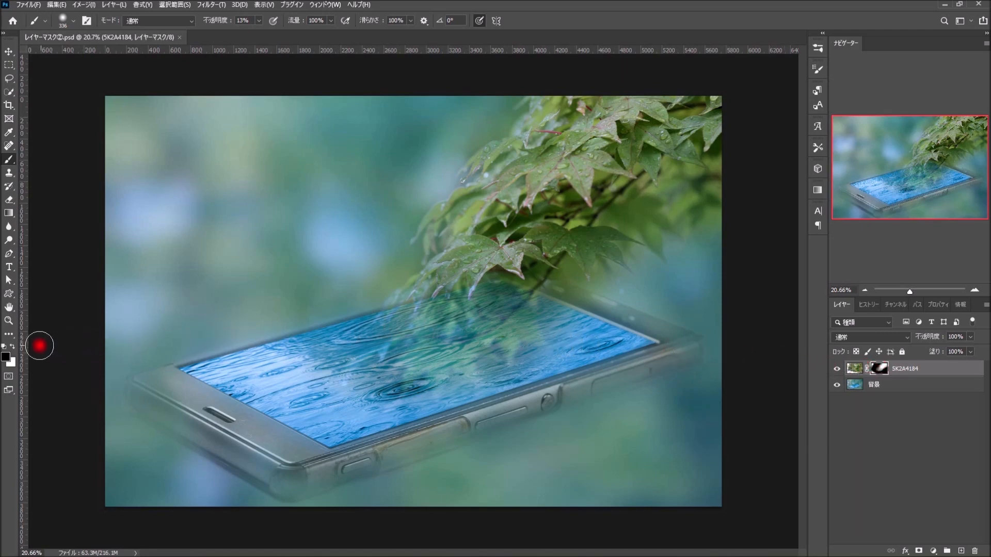
pyautogui.click(12, 345)
pyautogui.moveTo(257, 363); pyautogui.dragTo(279, 363)
pyautogui.moveTo(505, 331); pyautogui.dragTo(521, 297)
pyautogui.click(12, 346)
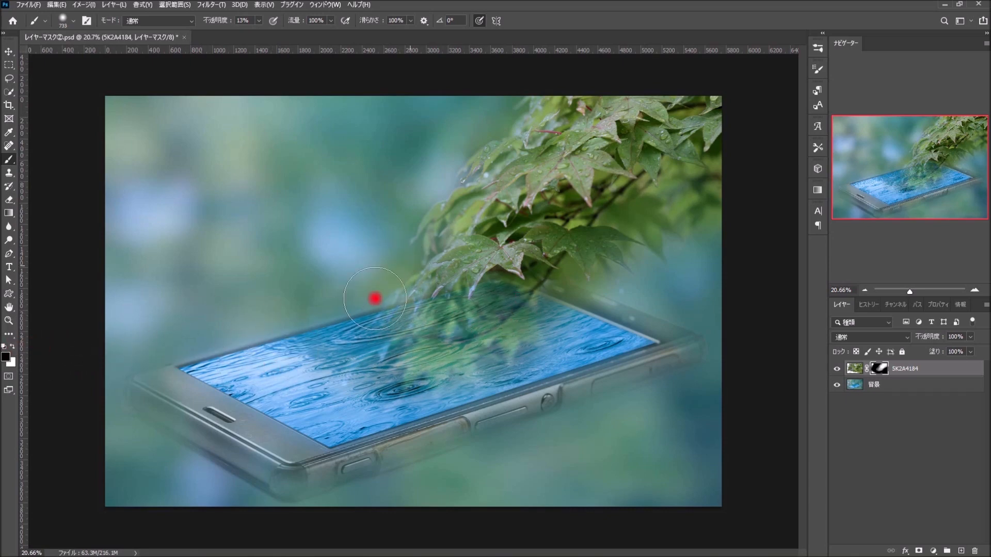
pyautogui.moveTo(649, 277); pyautogui.dragTo(666, 277)
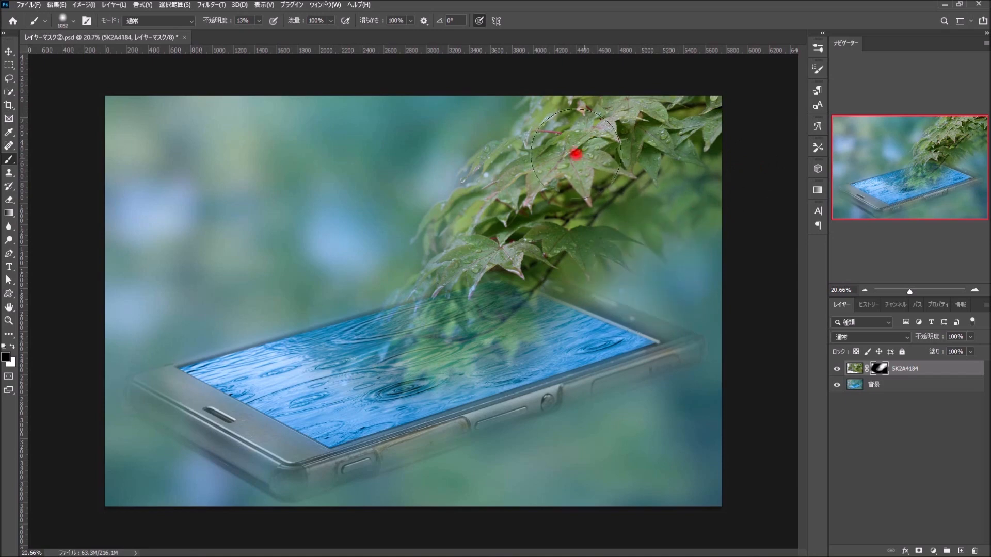
pyautogui.moveTo(289, 328); pyautogui.dragTo(347, 336)
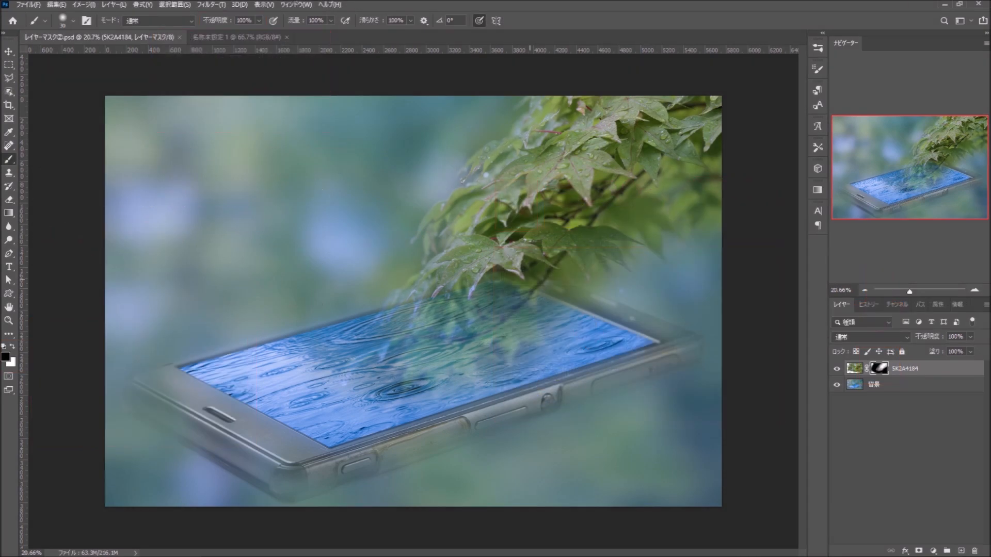
# Paint black on the mask at 100% opacity to hide the lower leaves, and paint white to restore them.
pyautogui.moveTo(776, 321)
pyautogui.mouseDown()
pyautogui.moveTo(688, 223)
pyautogui.moveTo(528, 248)
pyautogui.moveTo(402, 297)
pyautogui.mouseUp()
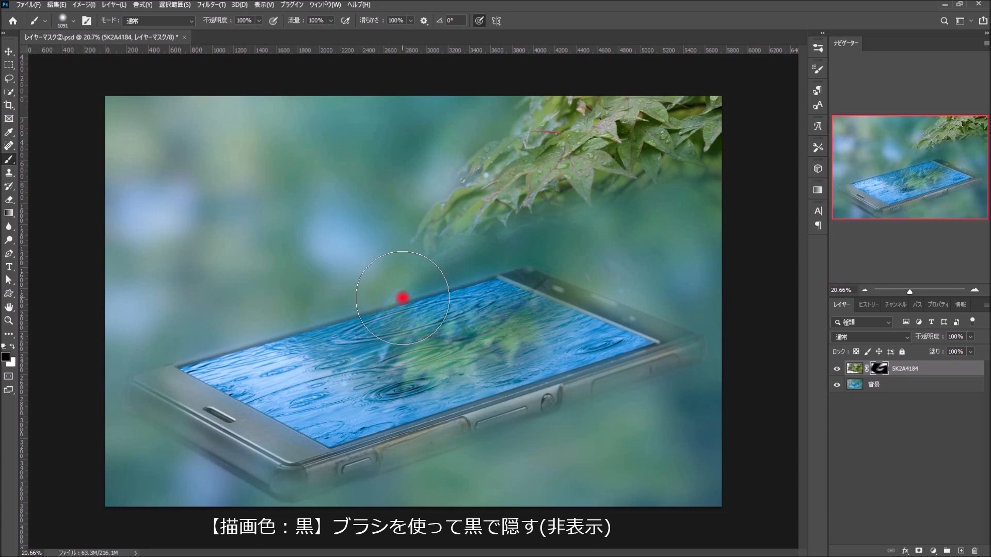
pyautogui.click(11, 344)
pyautogui.moveTo(365, 331)
pyautogui.mouseDown()
pyautogui.moveTo(546, 248)
pyautogui.moveTo(674, 230)
pyautogui.mouseUp()
# Set the brush opacity to 24% and partly hide the leaf tips over the phone with black.
pyautogui.click(258, 21)
pyautogui.moveTo(252, 33); pyautogui.dragTo(223, 33)
pyautogui.click(11, 345)
pyautogui.moveTo(382, 296)
pyautogui.mouseDown()
pyautogui.moveTo(453, 344)
pyautogui.moveTo(440, 362)
pyautogui.moveTo(395, 370)
pyautogui.mouseUp()
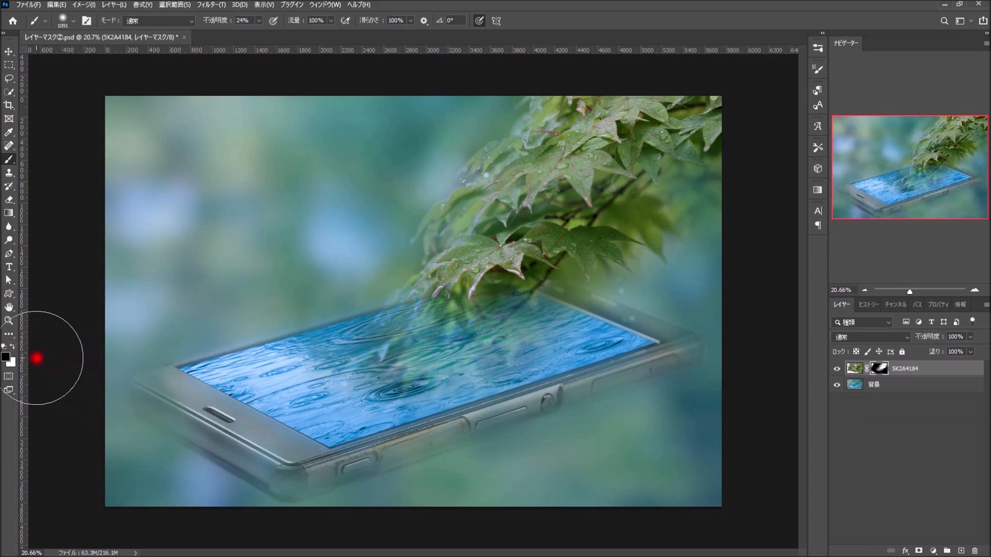
# Paint white at 24% opacity on the mask to bring the leaf tips back, and return to a black brush.
pyautogui.click(12, 346)
pyautogui.moveTo(407, 339)
pyautogui.mouseDown()
pyautogui.moveTo(510, 327)
pyautogui.moveTo(515, 305)
pyautogui.mouseUp()
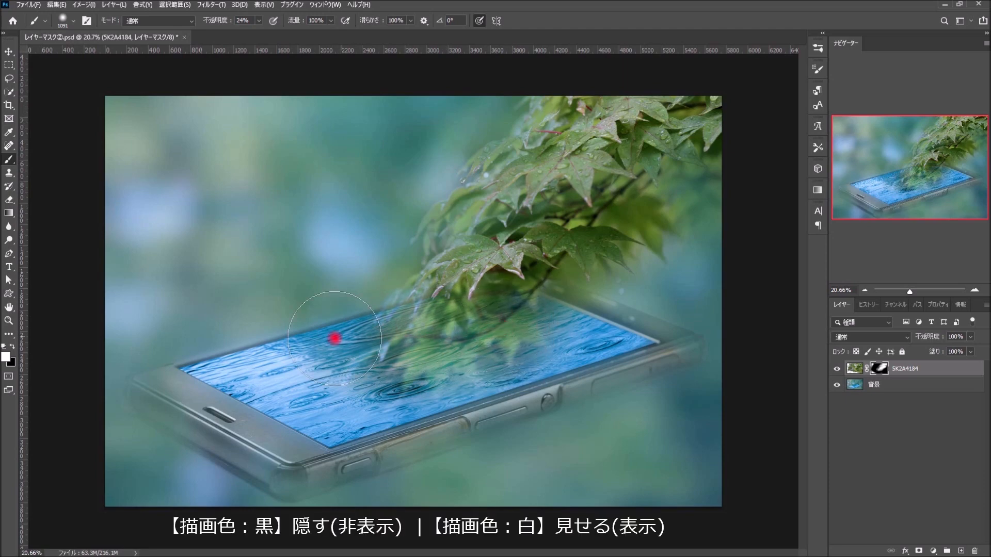
pyautogui.click(12, 347)
pyautogui.keyDown('alt'); pyautogui.moveTo(524, 284); pyautogui.dragTo(496, 293); pyautogui.keyUp('alt')
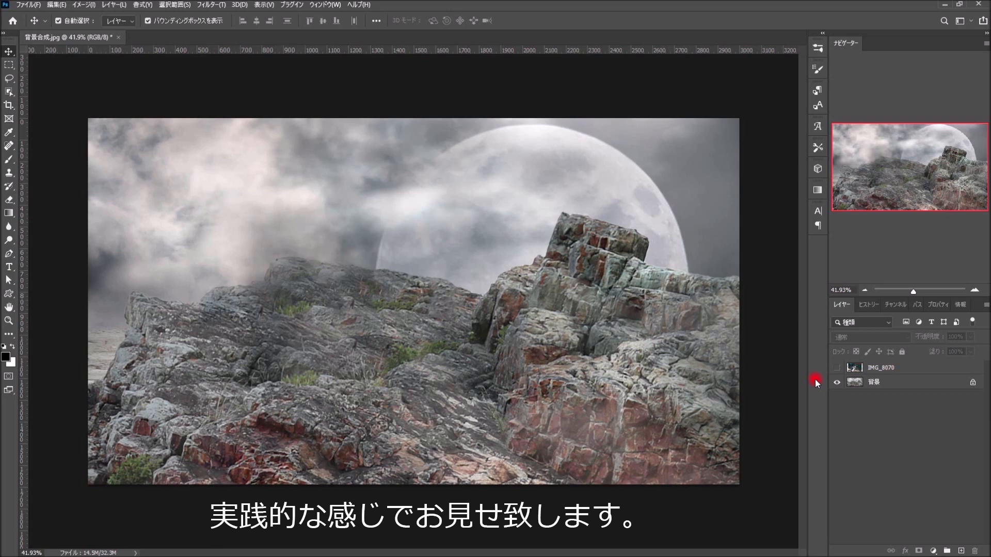
# Show layer IMG_8070 over the rocky moon background and select the cat with the Object Selection tool.
pyautogui.click(858, 370)
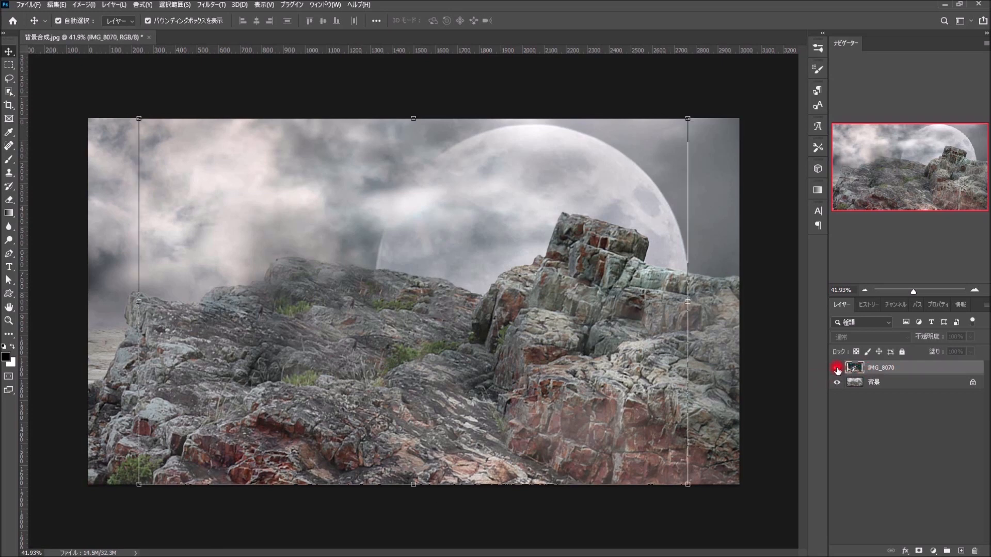
pyautogui.click(836, 368)
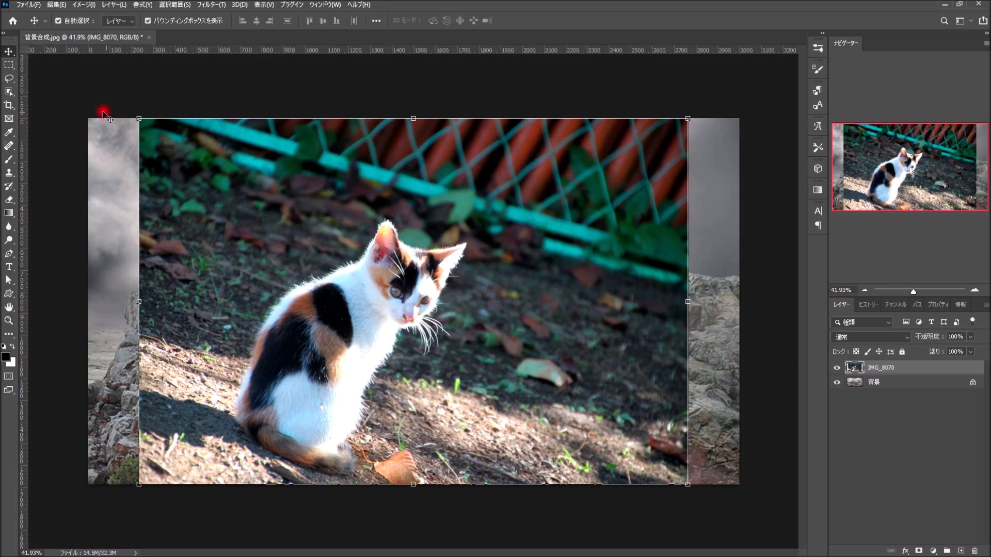
pyautogui.click(9, 91)
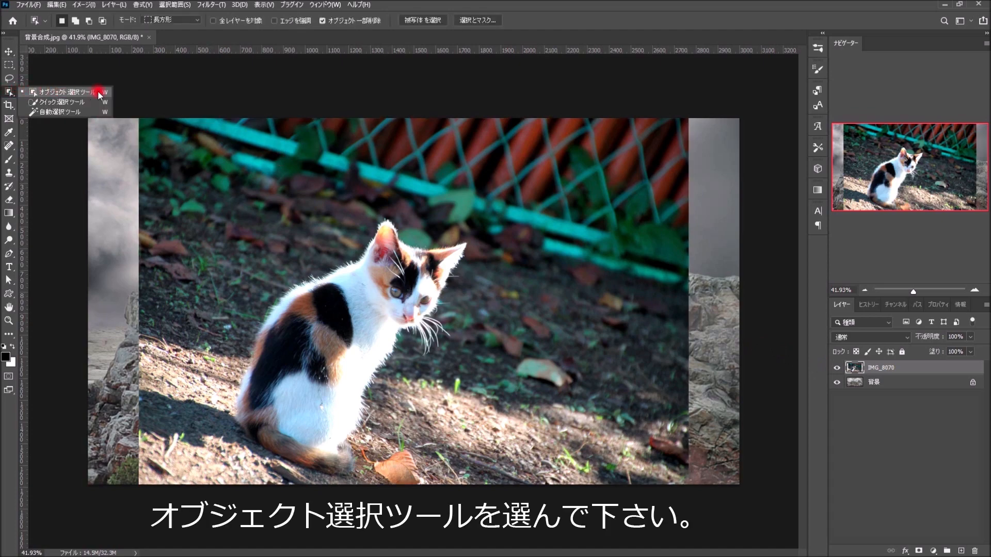
pyautogui.click(98, 92)
pyautogui.moveTo(207, 200); pyautogui.dragTo(495, 481)
# Examine the selection edge around the cat's whiskers, back and tail for fur left out of the selection.
pyautogui.scroll(5, 435, 339)
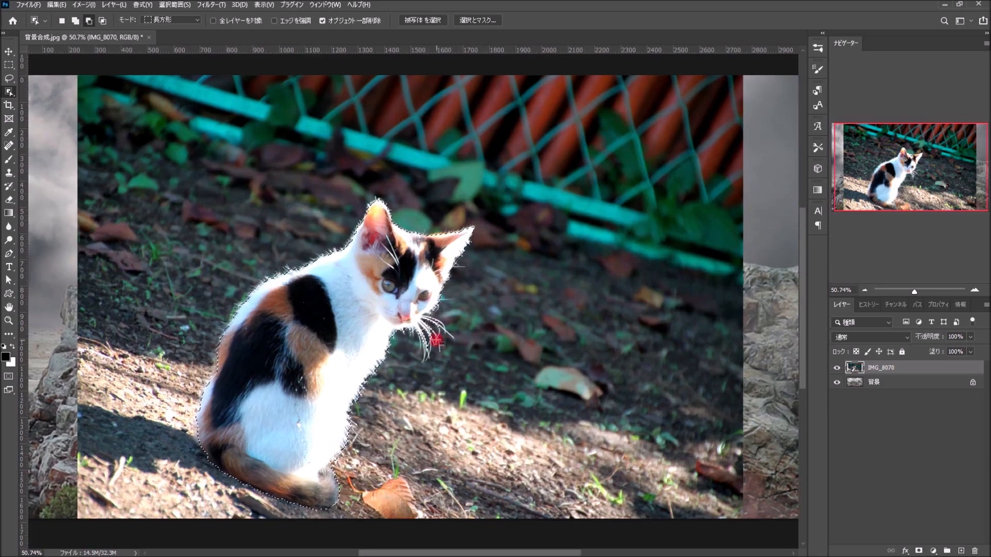
pyautogui.scroll(3, 435, 339)
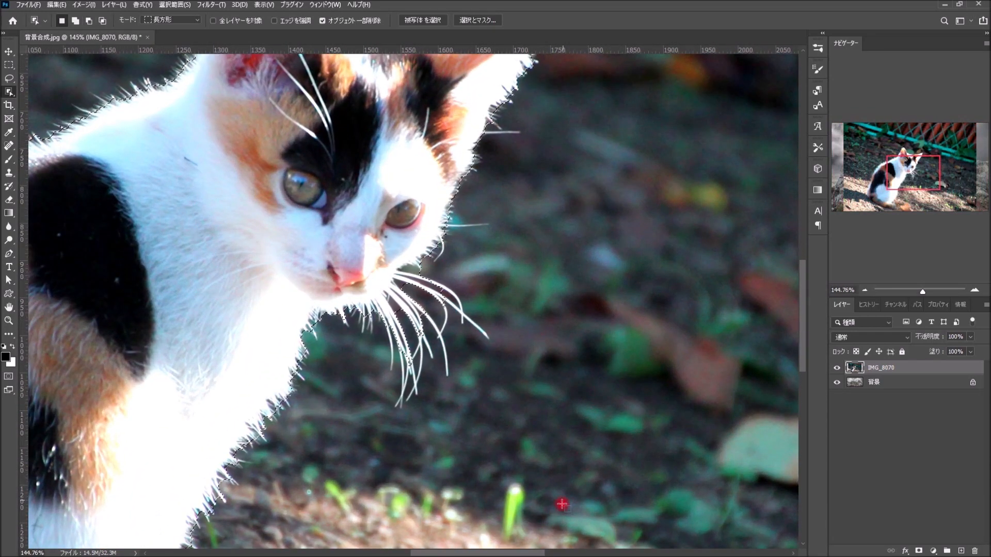
pyautogui.moveTo(539, 553); pyautogui.dragTo(470, 552)
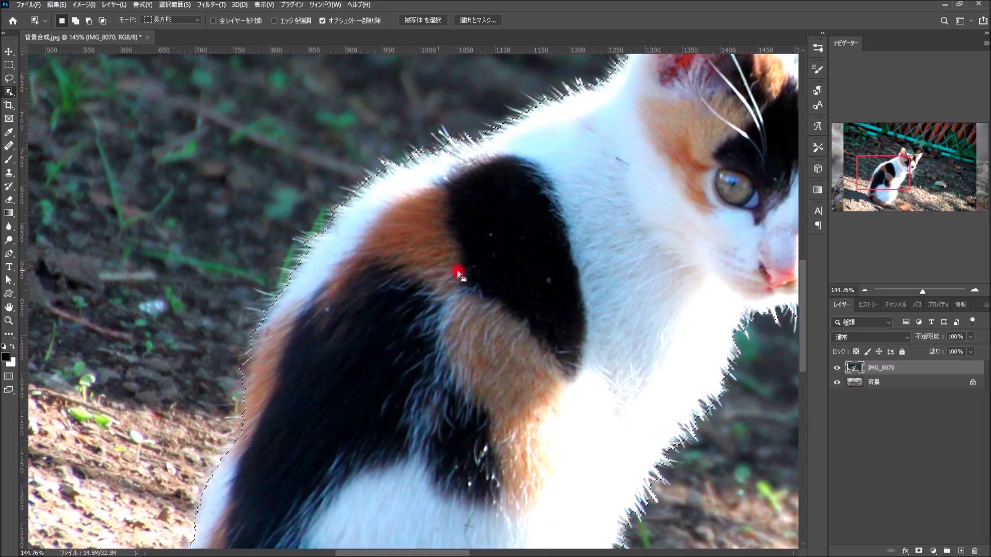
pyautogui.moveTo(803, 290); pyautogui.dragTo(800, 344)
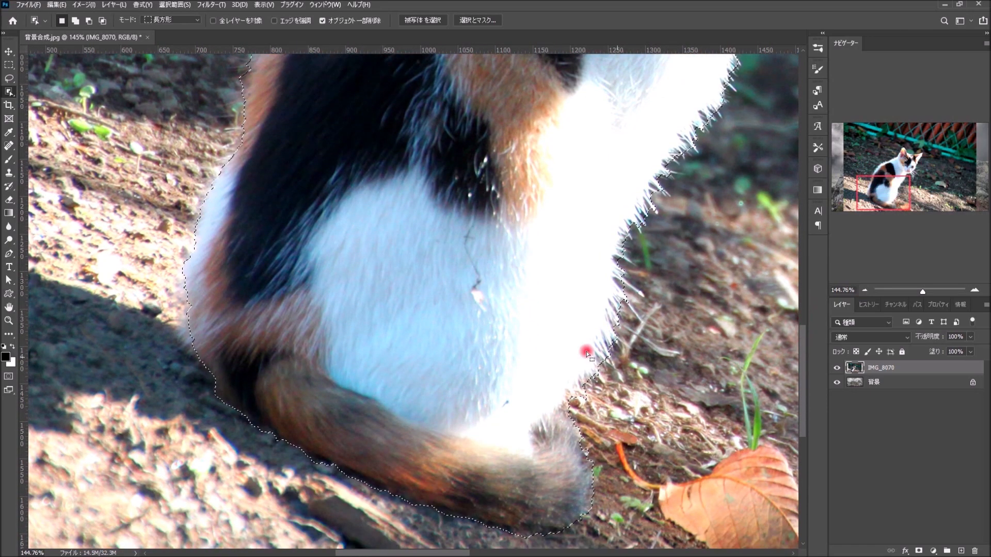
pyautogui.scroll(-4, 482, 288)
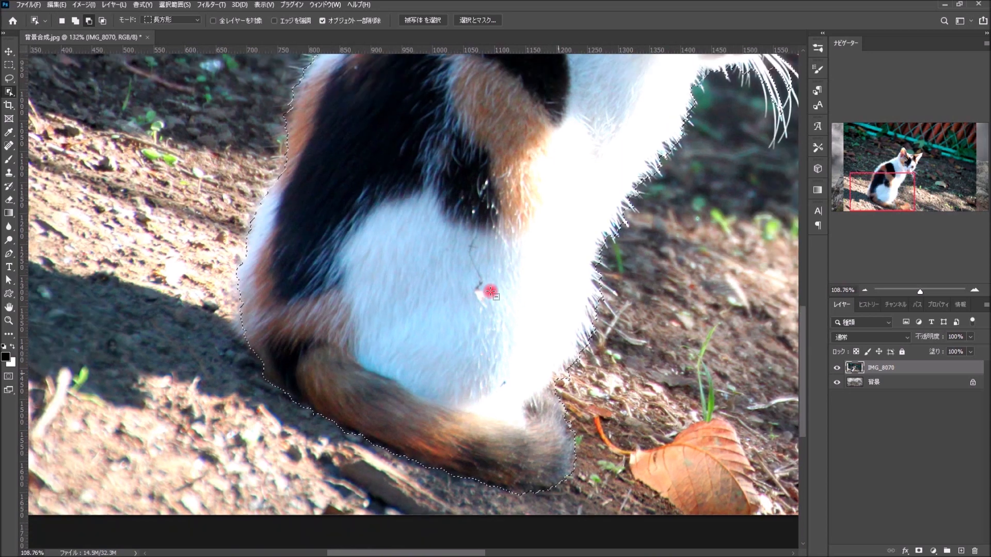
pyautogui.scroll(-6, 490, 291)
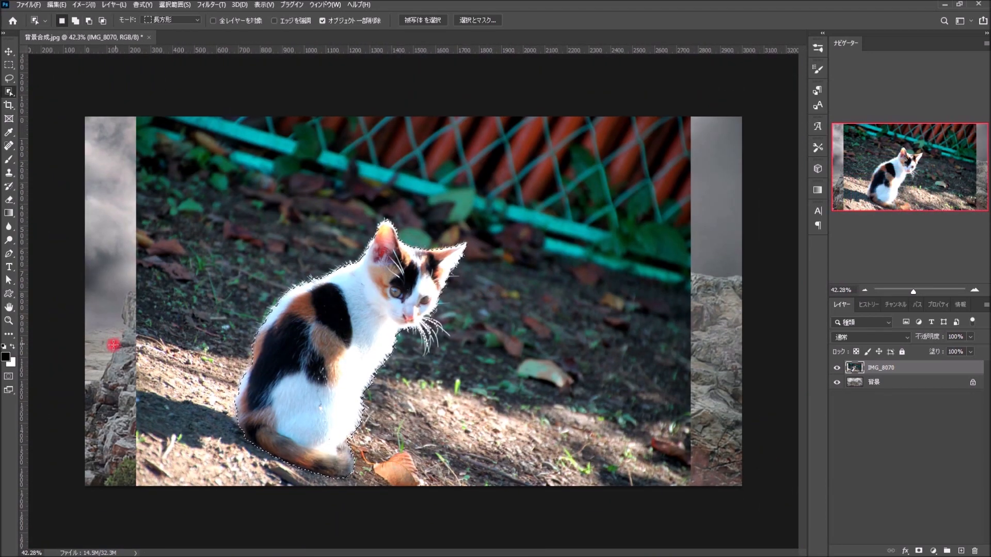
# Enter Quick Mask mode and set up the Brush tool at 100% opacity with black as the foreground color.
pyautogui.click(8, 376)
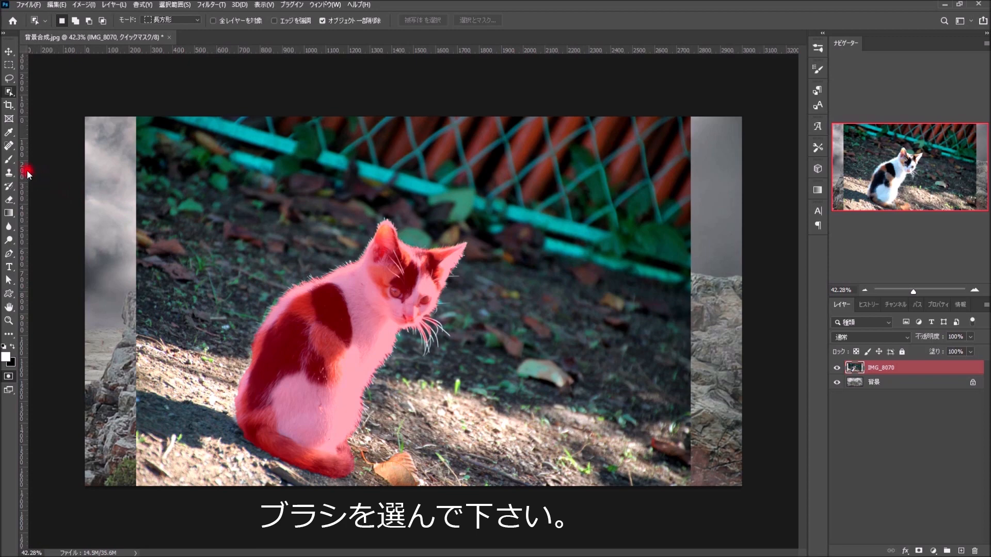
pyautogui.click(14, 162)
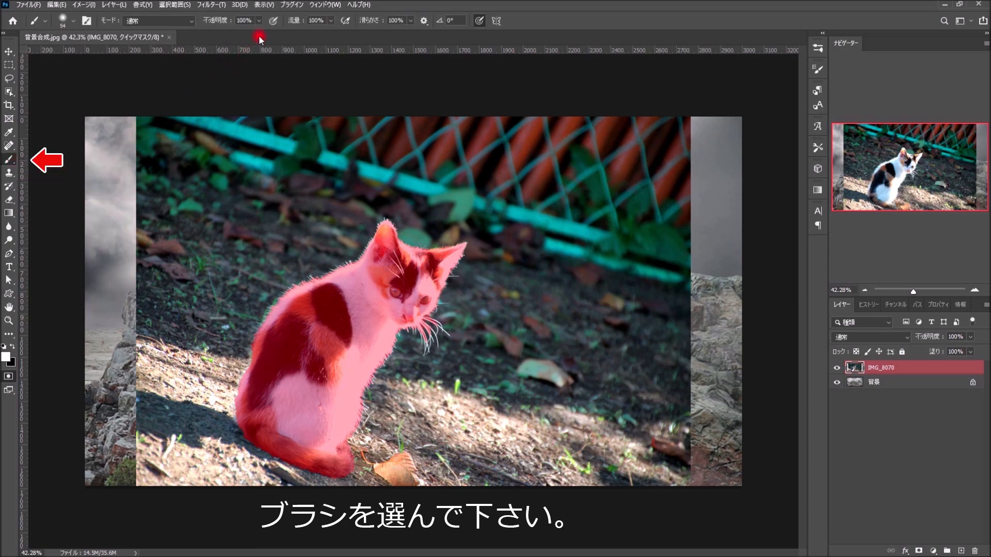
pyautogui.click(259, 21)
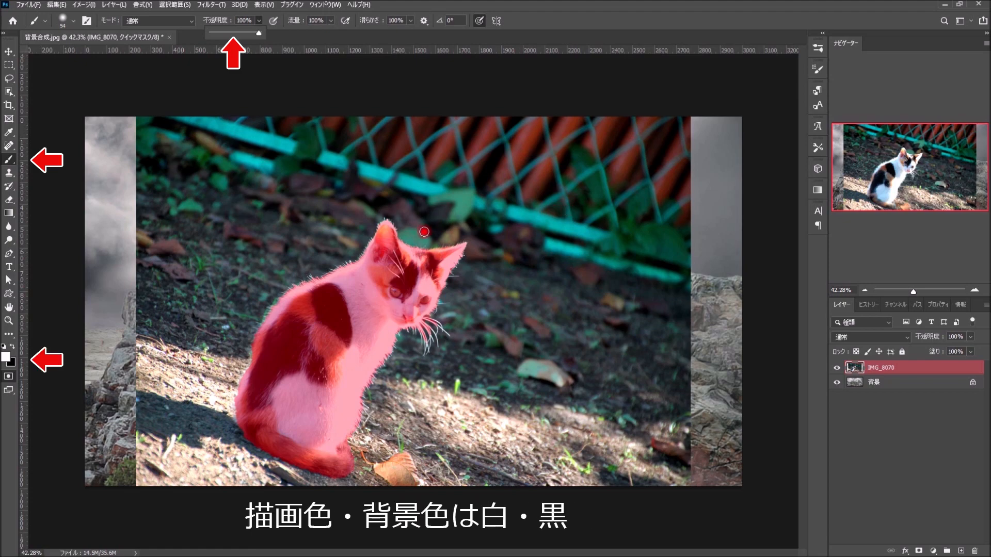
pyautogui.click(14, 345)
# Paint black on the quick mask over the cat's whiskers and the missed fur along its back and rump.
pyautogui.scroll(5, 435, 328)
pyautogui.moveTo(435, 329)
pyautogui.mouseDown()
pyautogui.moveTo(435, 390)
pyautogui.moveTo(385, 435)
pyautogui.moveTo(413, 345)
pyautogui.mouseUp()
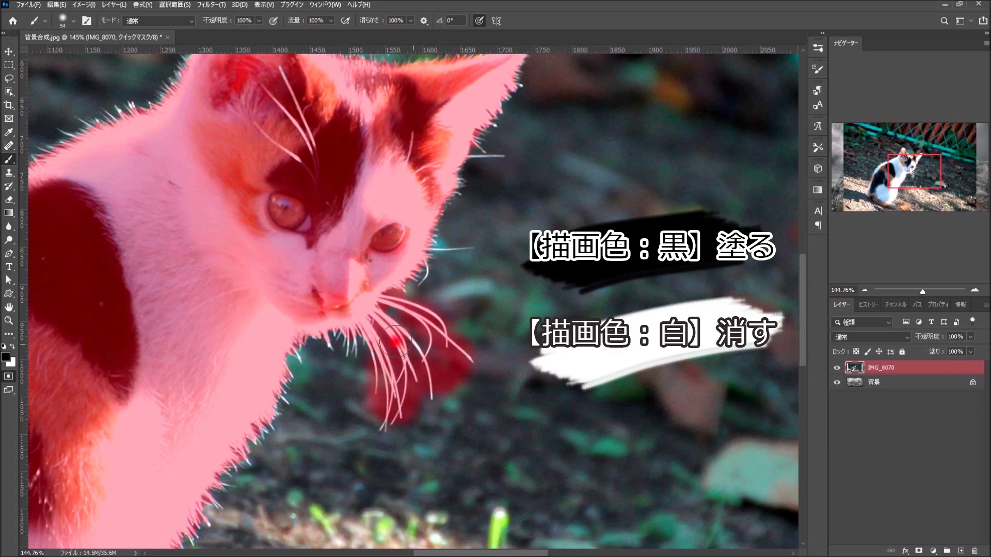
pyautogui.scroll(2, 511, 206)
pyautogui.moveTo(453, 552); pyautogui.dragTo(388, 550)
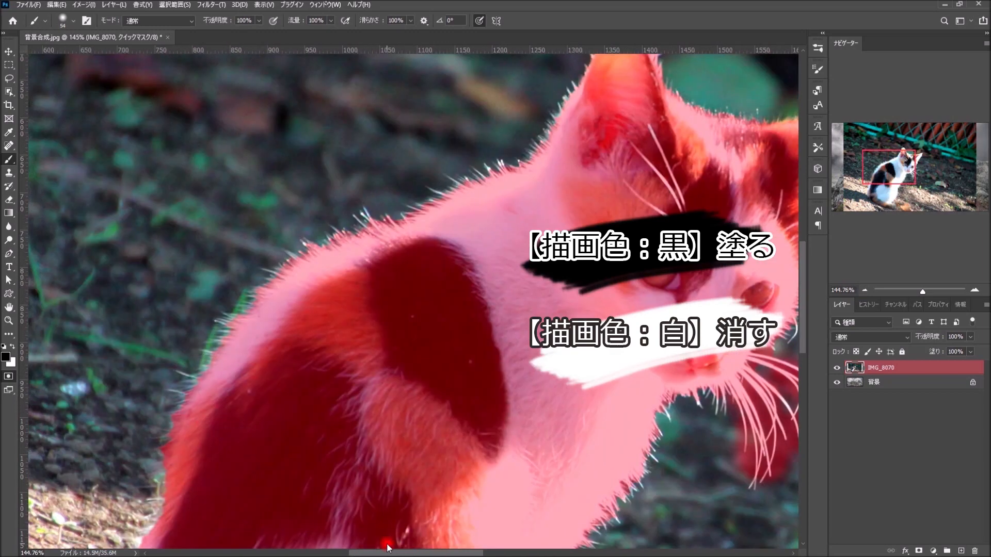
pyautogui.scroll(-4, 243, 263)
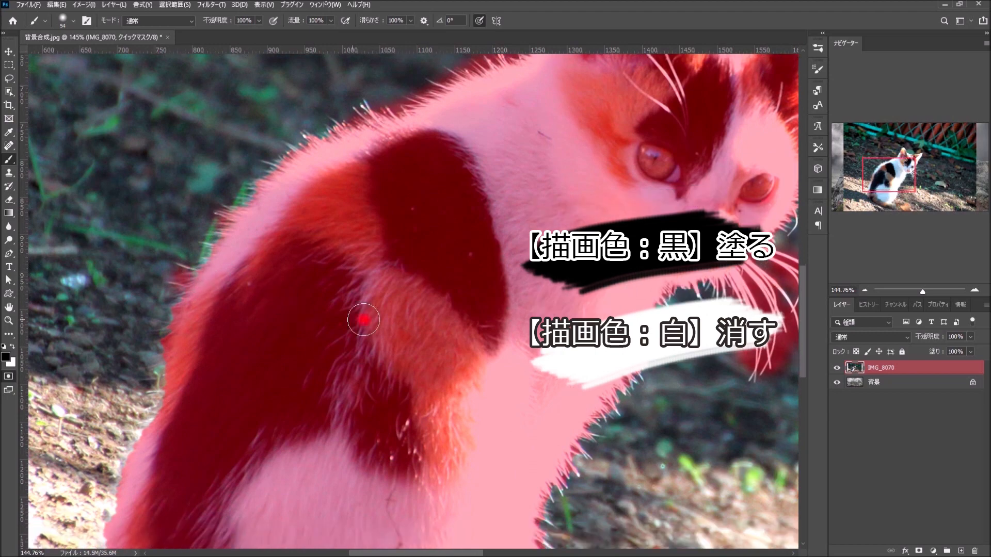
pyautogui.scroll(-10, 299, 321)
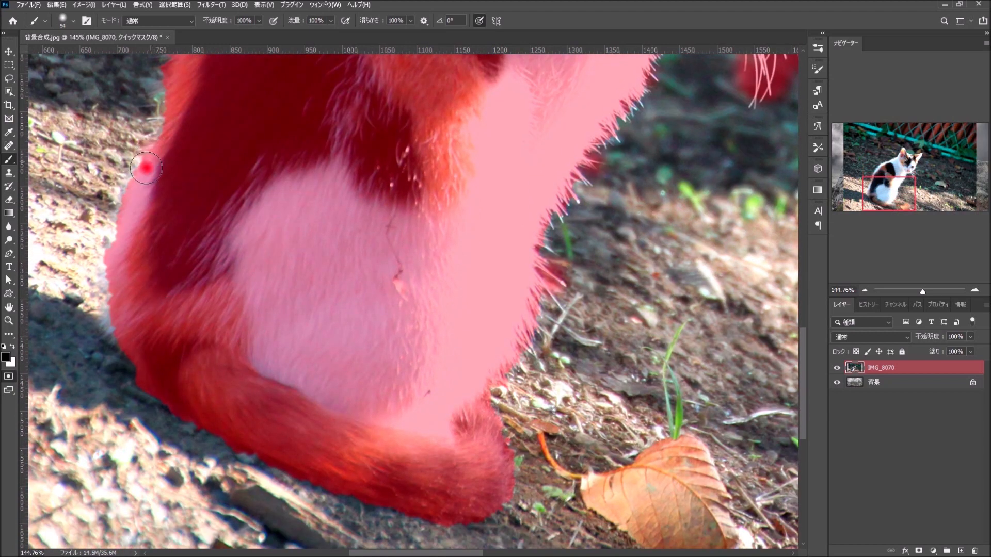
pyautogui.moveTo(146, 168)
pyautogui.mouseDown()
pyautogui.moveTo(105, 264)
pyautogui.moveTo(126, 349)
pyautogui.mouseUp()
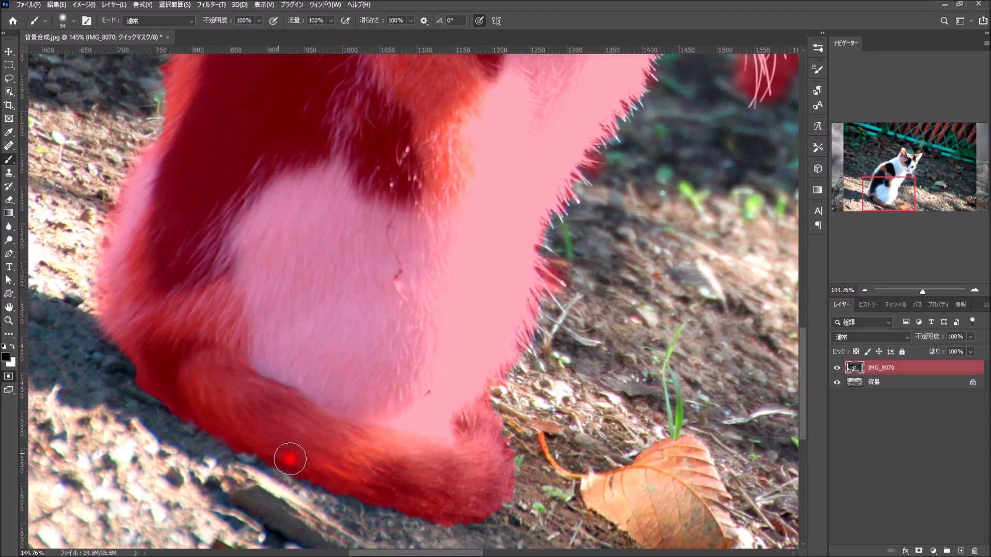
# Exit Quick Mask mode and add a layer mask to IMG_8070 from the cat selection.
pyautogui.hotkey('ctrl', '0')
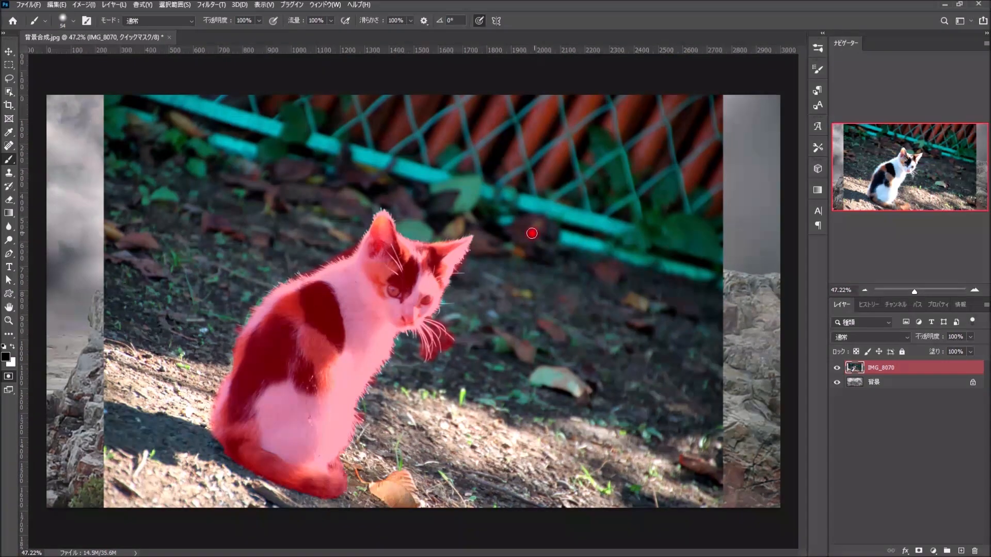
pyautogui.click(10, 376)
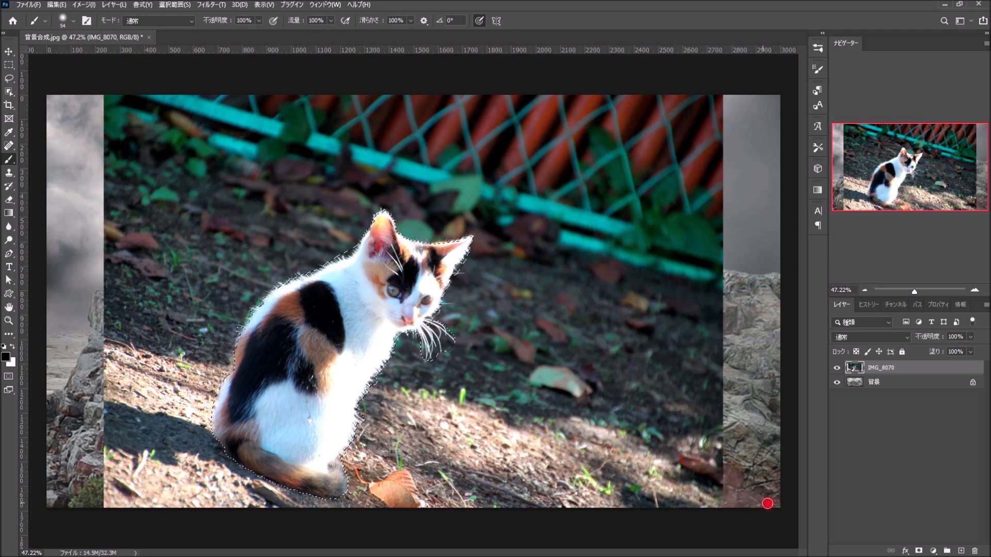
pyautogui.click(919, 552)
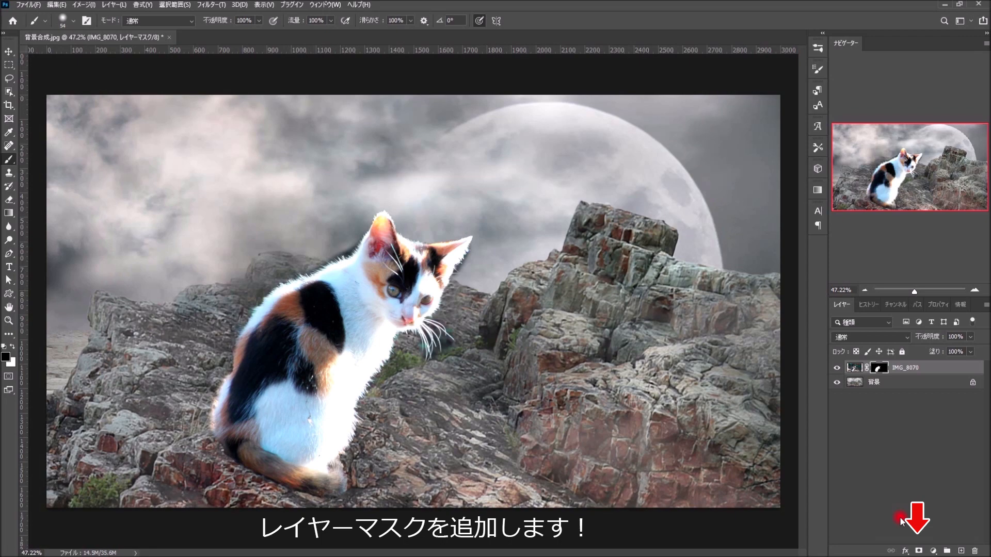
# Move the masked cat onto the central rocks in front of the moon and rotate it counterclockwise to sit upright.
pyautogui.press('v')
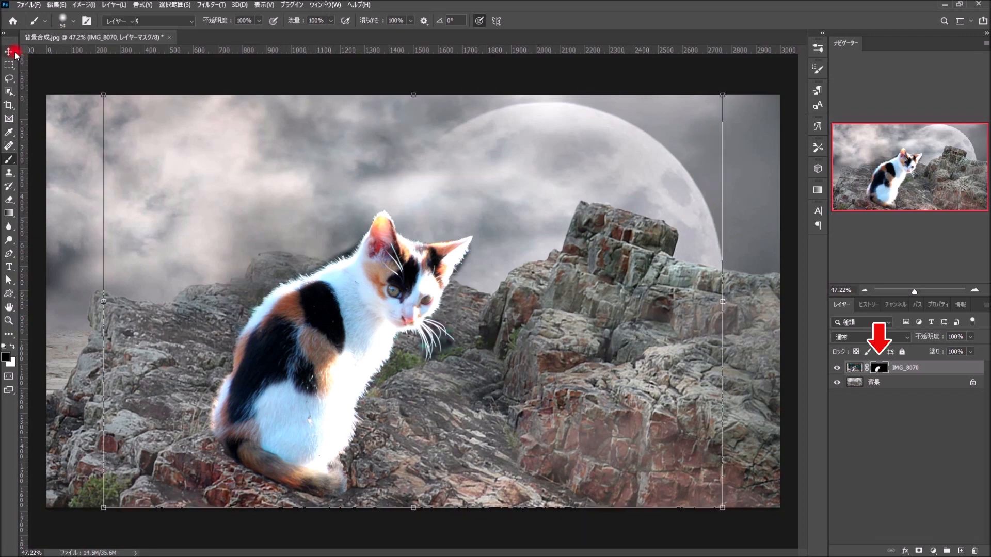
pyautogui.moveTo(397, 275); pyautogui.dragTo(482, 239)
pyautogui.hotkey('ctrl', 't')
pyautogui.moveTo(172, 78); pyautogui.dragTo(154, 200)
pyautogui.moveTo(441, 277); pyautogui.dragTo(432, 242)
pyautogui.click(553, 21)
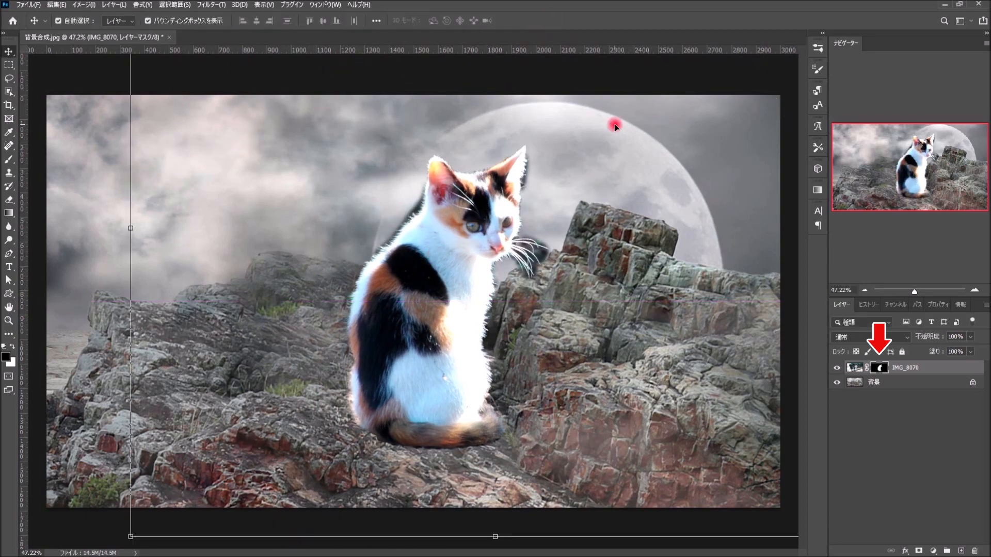
# Create a new empty layer and place it between IMG_8070 and the background layer.
pyautogui.click(841, 407)
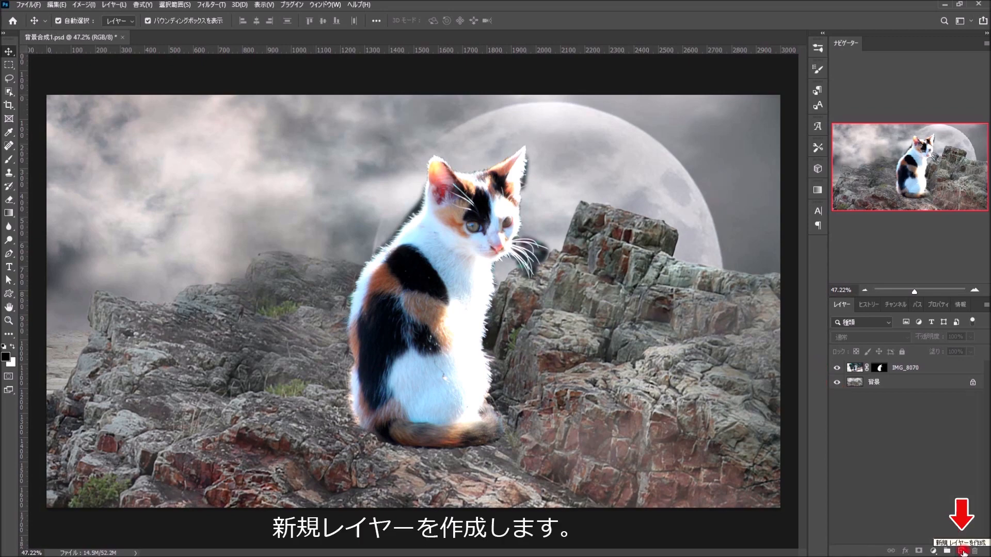
pyautogui.click(961, 551)
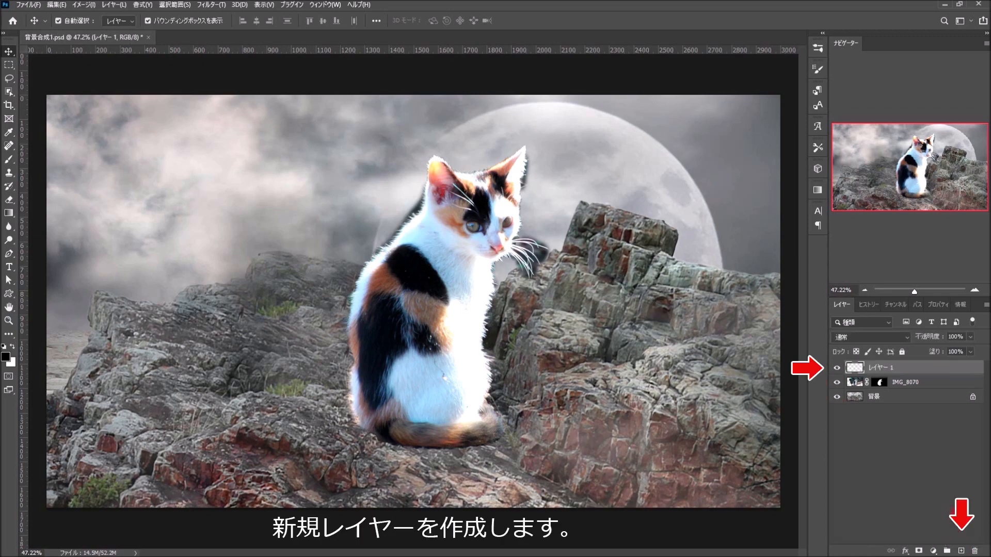
pyautogui.moveTo(924, 369); pyautogui.dragTo(924, 390)
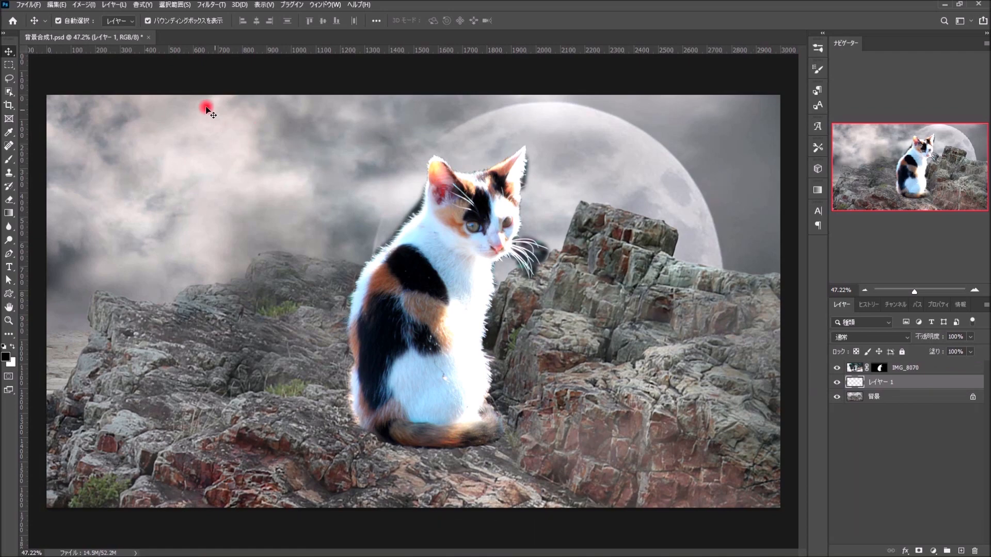
# Fill the new layer with white in Normal mode at 100% opacity.
pyautogui.click(56, 5)
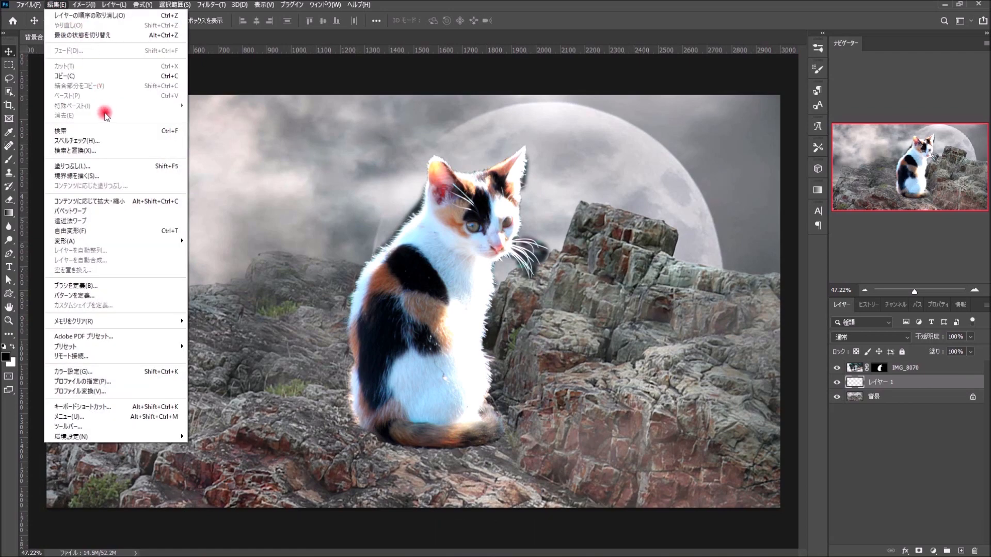
pyautogui.click(115, 166)
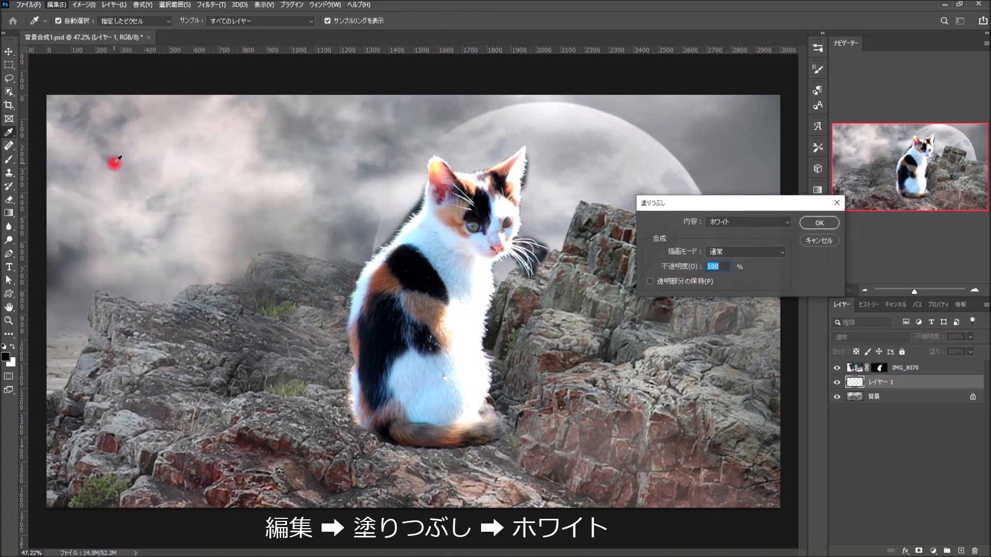
pyautogui.click(747, 223)
pyautogui.click(748, 313)
pyautogui.click(819, 223)
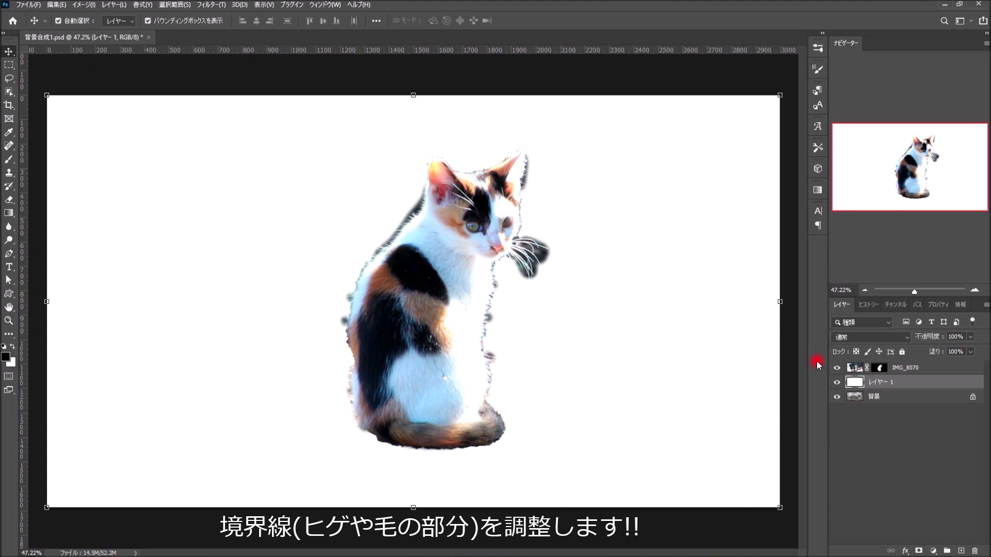
# Target the layer mask of IMG_8070 and open it in Select and Mask.
pyautogui.click(904, 368)
pyautogui.click(881, 368)
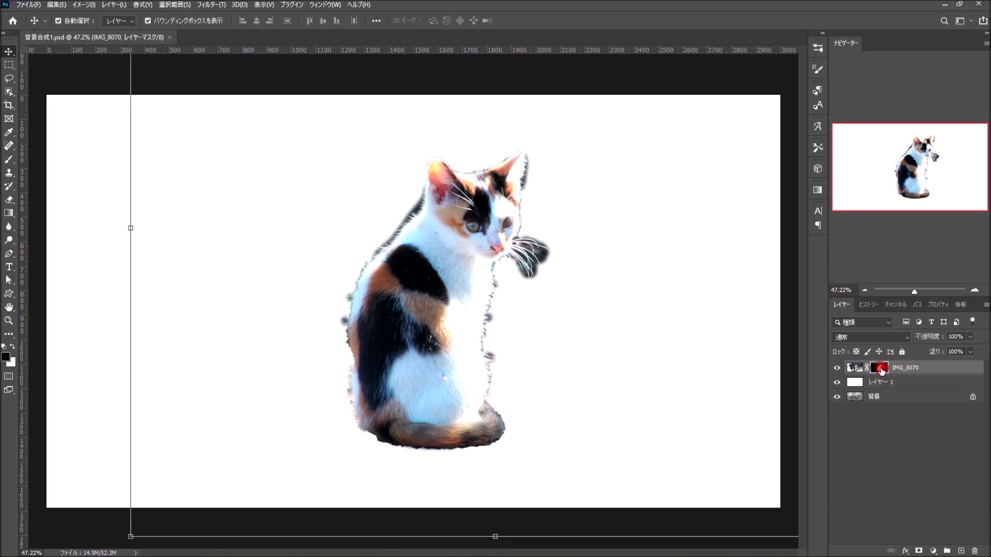
pyautogui.click(179, 5)
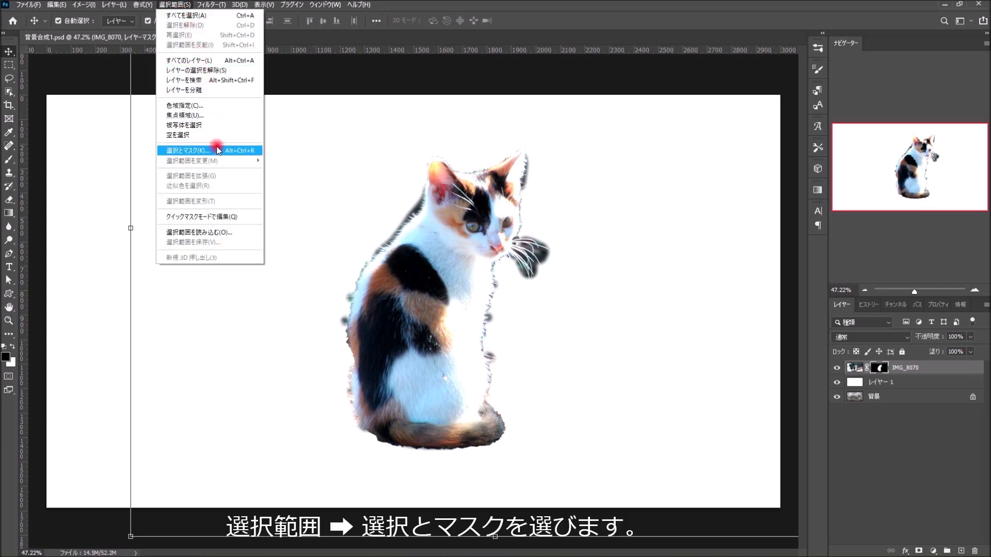
pyautogui.click(217, 151)
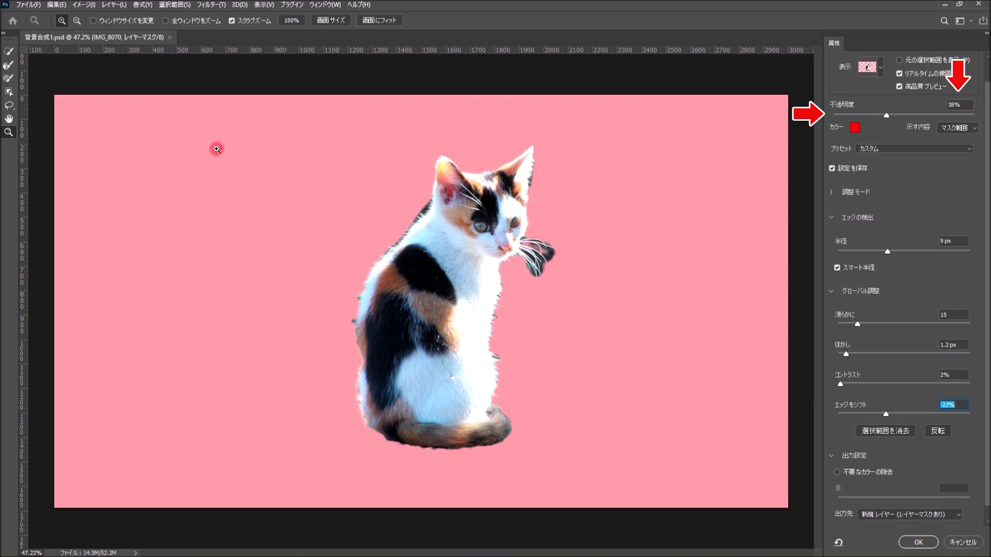
# Set the Refine Edge Brush to 103 px and paint over the cat's whiskers to remove the dark background between them.
pyautogui.click(572, 254)
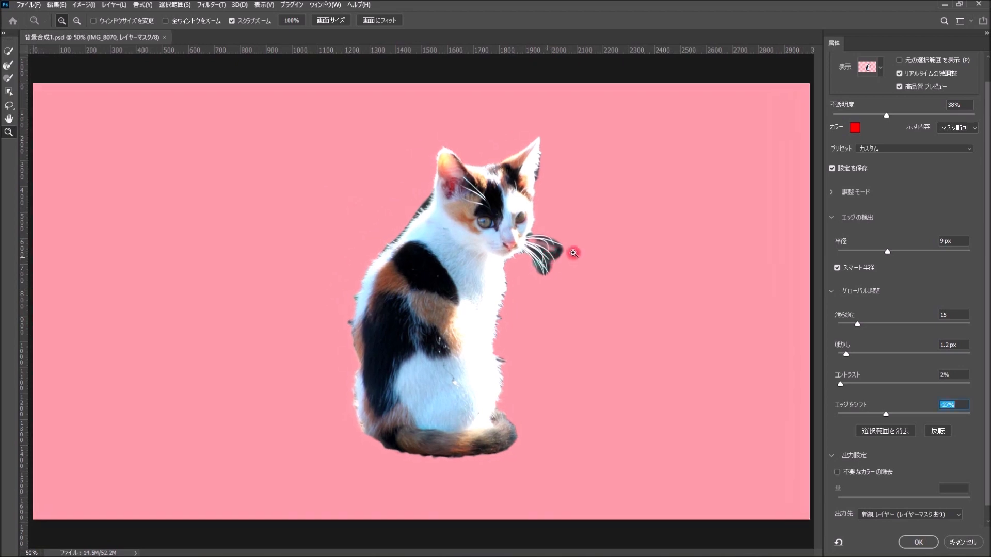
pyautogui.click(574, 253)
pyautogui.click(553, 243)
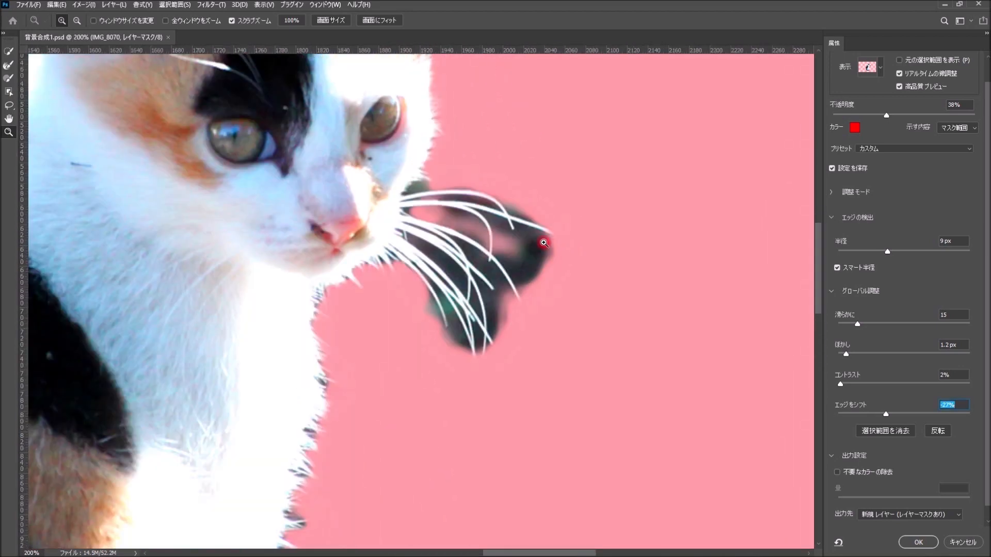
pyautogui.click(9, 65)
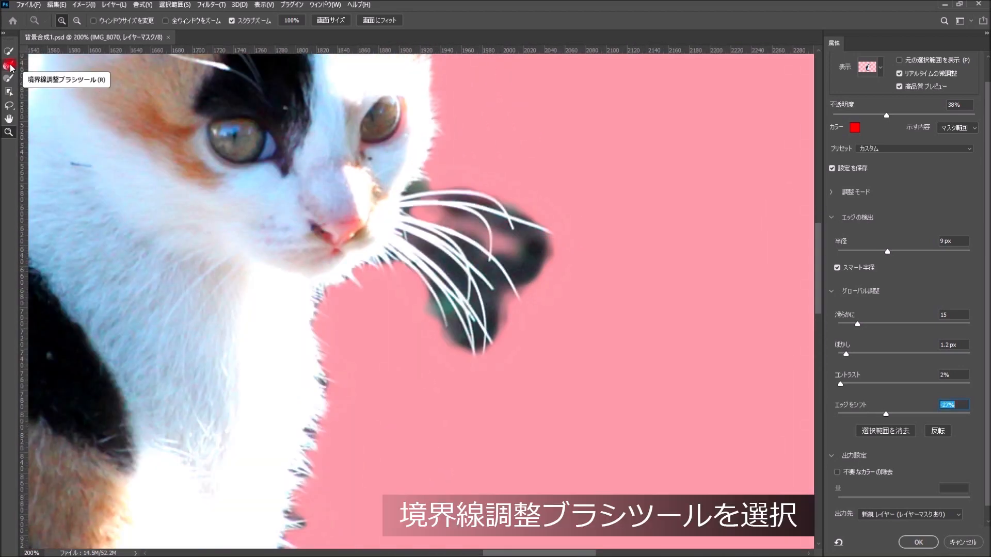
pyautogui.click(10, 66)
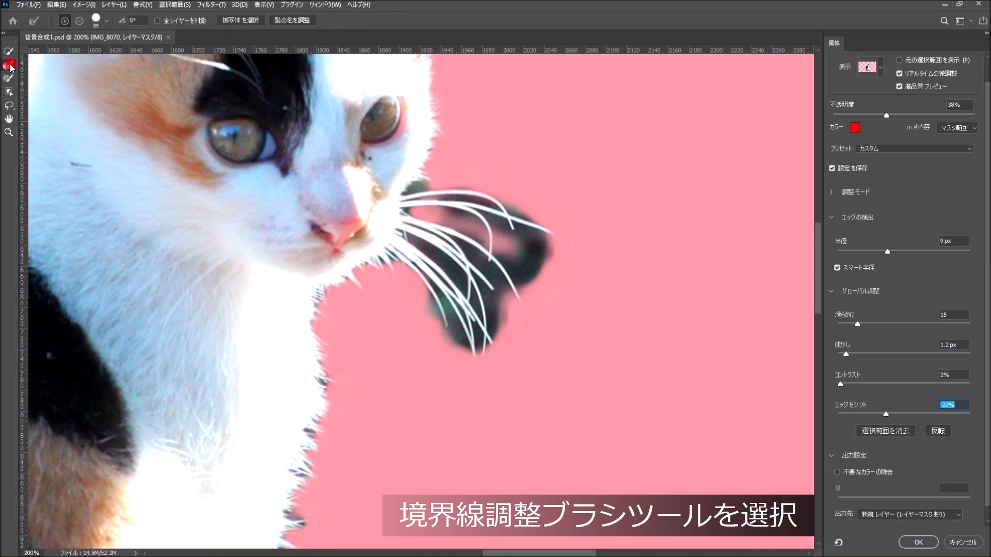
pyautogui.click(107, 23)
pyautogui.moveTo(92, 53)
pyautogui.mouseDown()
pyautogui.moveTo(63, 53)
pyautogui.moveTo(93, 56)
pyautogui.mouseUp()
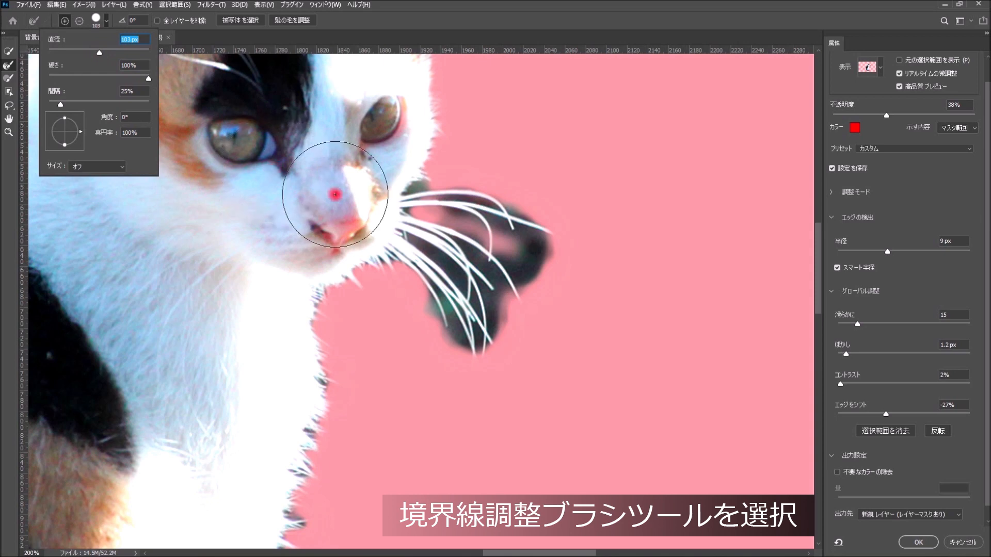
pyautogui.moveTo(454, 210); pyautogui.dragTo(439, 267)
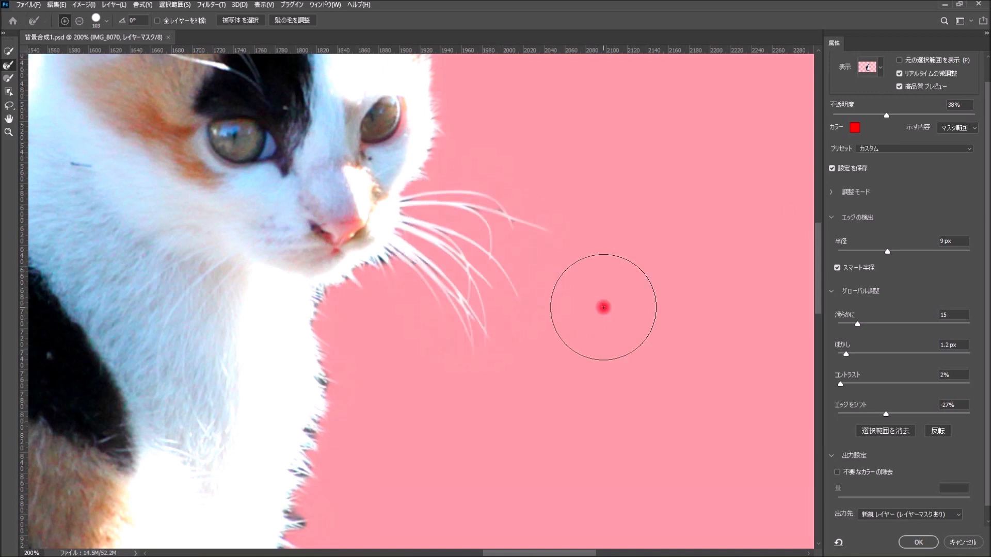
pyautogui.press('z')
pyautogui.keyDown('alt'); pyautogui.click(250, 297); pyautogui.keyUp('alt')
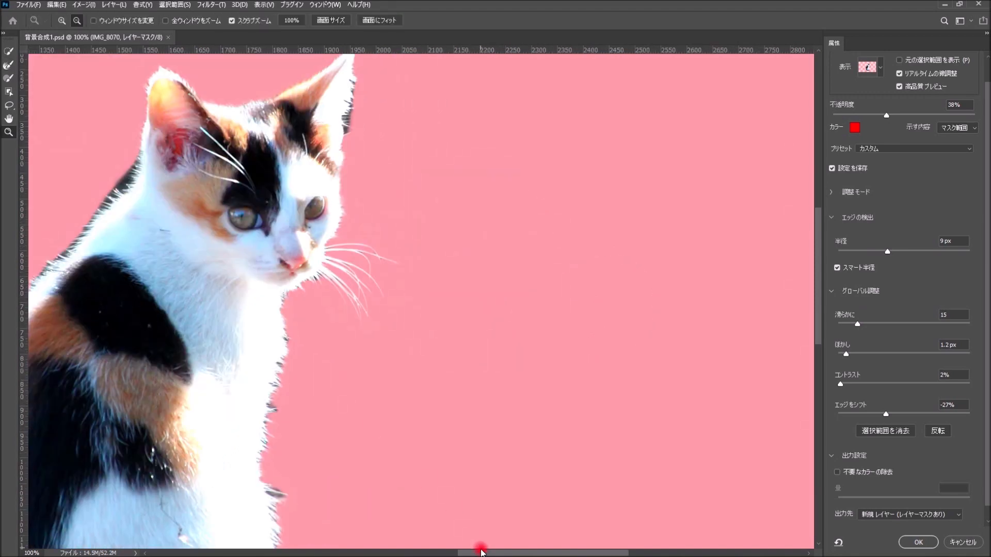
# Paint with the Refine Edge Brush along the outer fur edge of the cat's back.
pyautogui.moveTo(478, 553); pyautogui.dragTo(433, 553)
pyautogui.press('r')
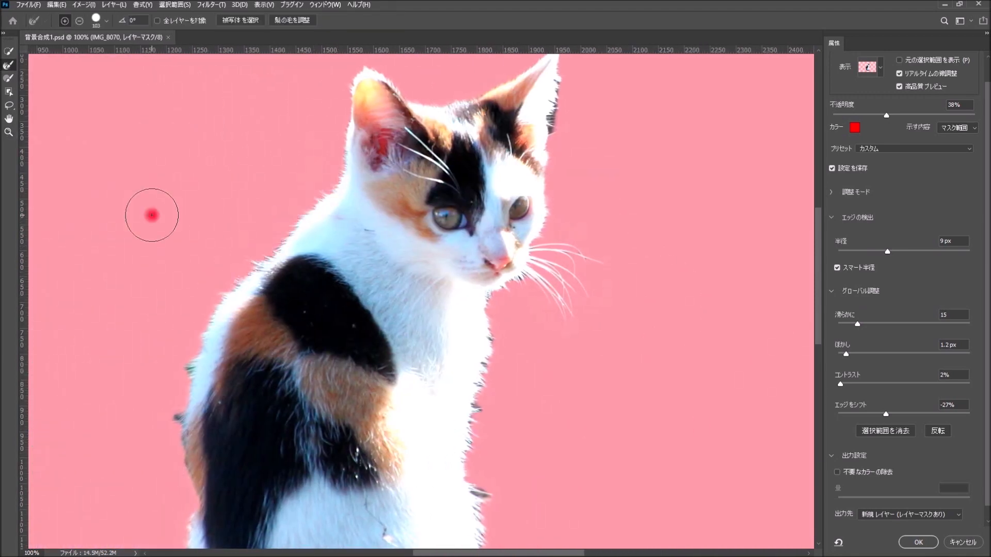
pyautogui.moveTo(818, 338); pyautogui.dragTo(819, 381)
pyautogui.moveTo(160, 287); pyautogui.dragTo(160, 343)
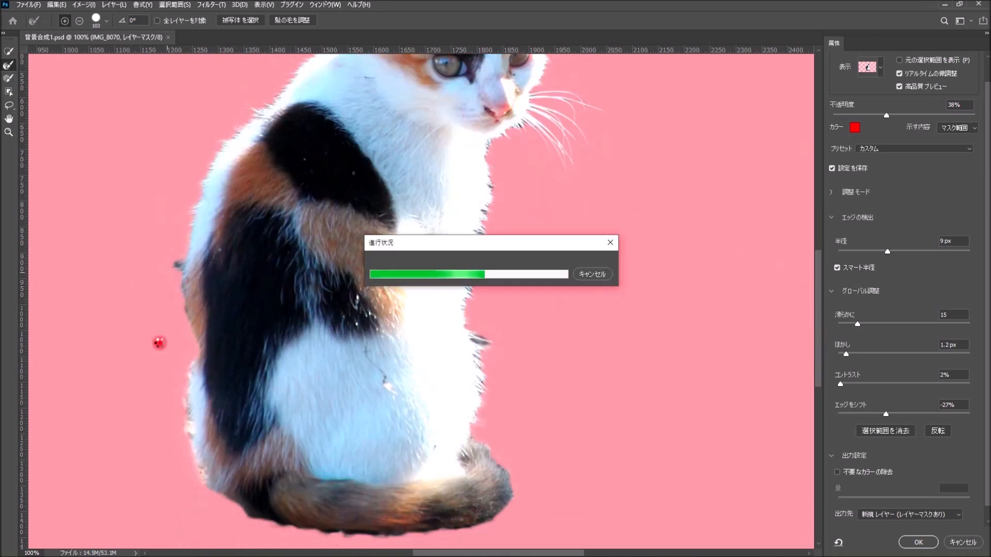
pyautogui.press('z')
pyautogui.keyDown('alt'); pyautogui.click(304, 234); pyautogui.keyUp('alt')
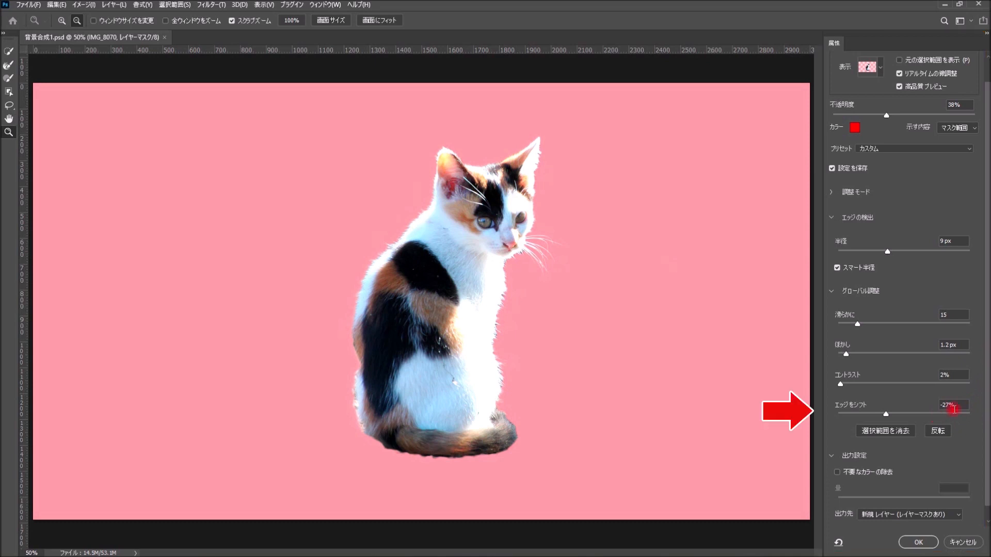
# Set Shift Edge to -20% and output the refined cutout to a new layer with a layer mask.
pyautogui.moveTo(888, 411); pyautogui.dragTo(917, 413)
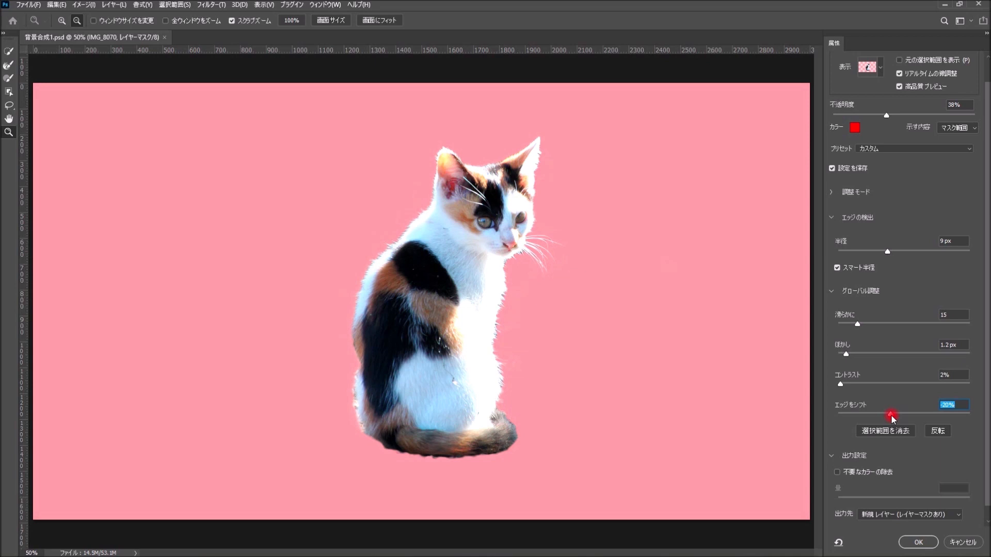
pyautogui.click(915, 515)
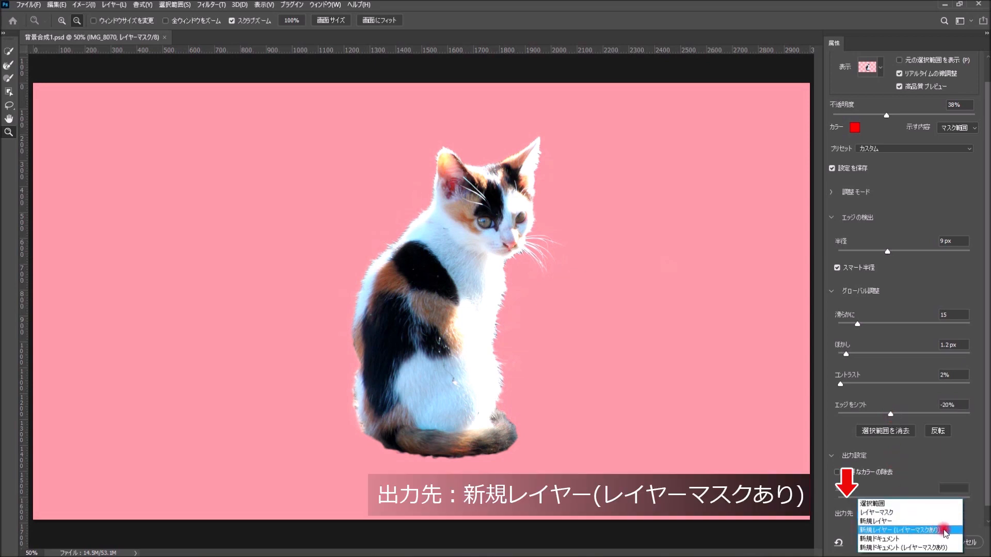
pyautogui.click(945, 531)
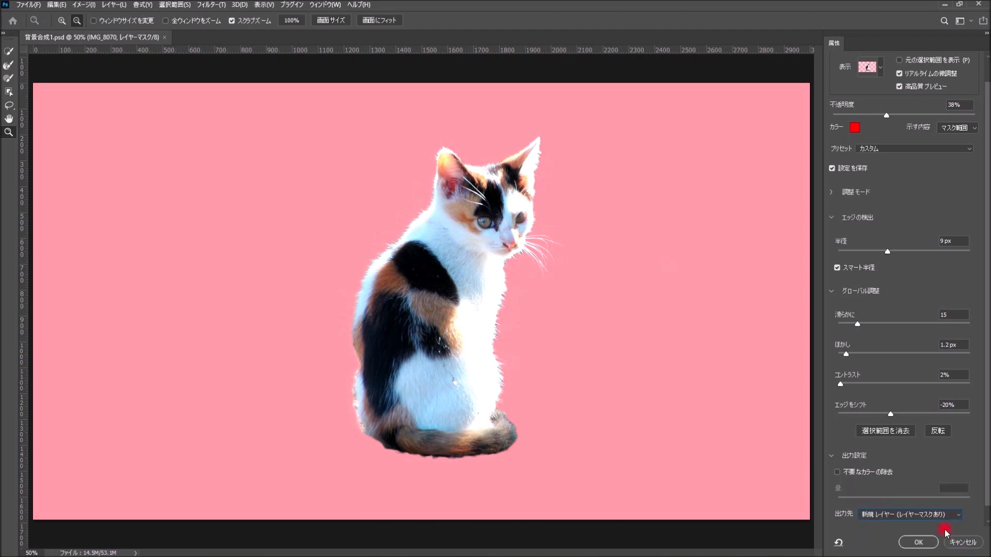
pyautogui.press('Return')
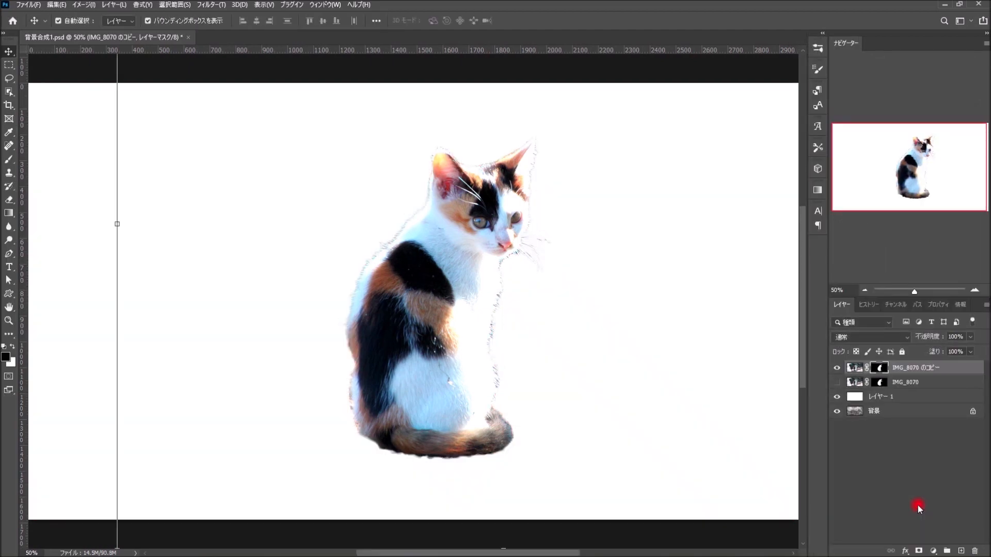
# Toggle the visibility of the original IMG_8070 layer to compare it with the refined cutout.
pyautogui.click(837, 382)
pyautogui.click(836, 382)
pyautogui.click(837, 382)
pyautogui.click(837, 382)
# Touch up the layer mask of the refined cat copy with a 60 px brush.
pyautogui.click(9, 159)
pyautogui.scroll(4, 548, 364)
pyautogui.moveTo(161, 445); pyautogui.dragTo(140, 453)
pyautogui.scroll(3, 374, 161)
pyautogui.scroll(1, 374, 161)
pyautogui.hotkey('ctrl', '0')
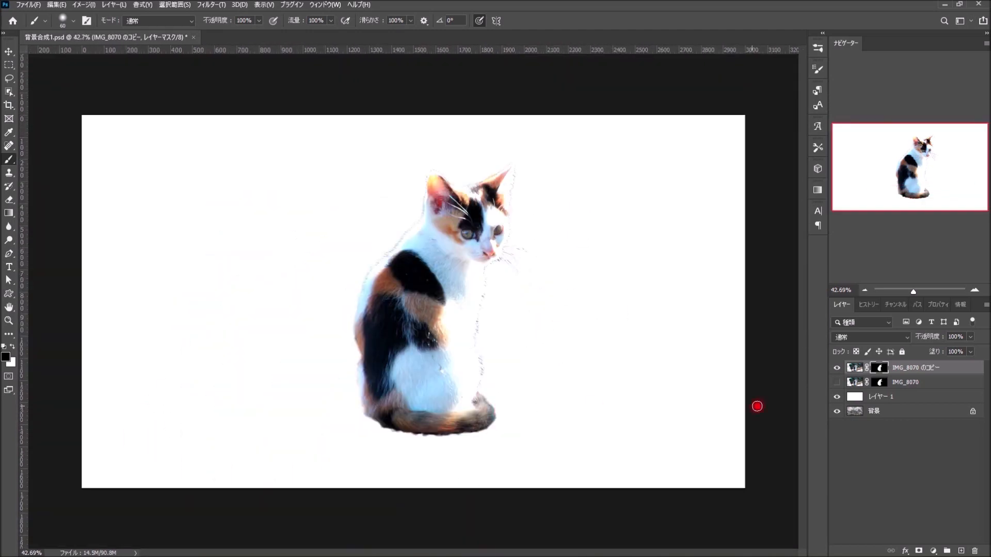
# Hide the white レイヤー 1 and scale the refined cat to about half its size, seating it on the rocks below the moon.
pyautogui.click(837, 397)
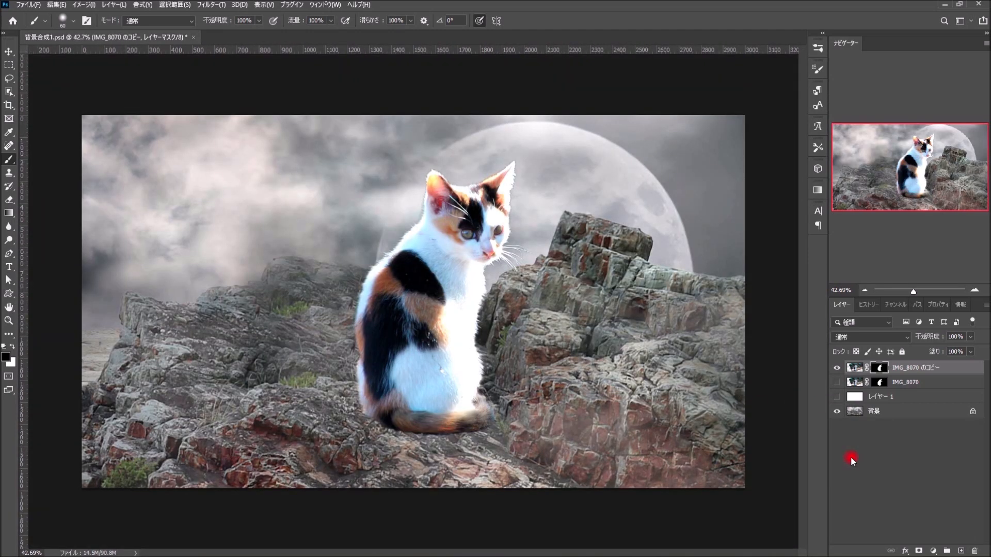
pyautogui.press('v')
pyautogui.moveTo(157, 517); pyautogui.dragTo(258, 430)
pyautogui.moveTo(464, 278); pyautogui.dragTo(383, 371)
pyautogui.moveTo(734, 522); pyautogui.dragTo(511, 334)
pyautogui.moveTo(325, 255); pyautogui.dragTo(466, 365)
pyautogui.press('Return')
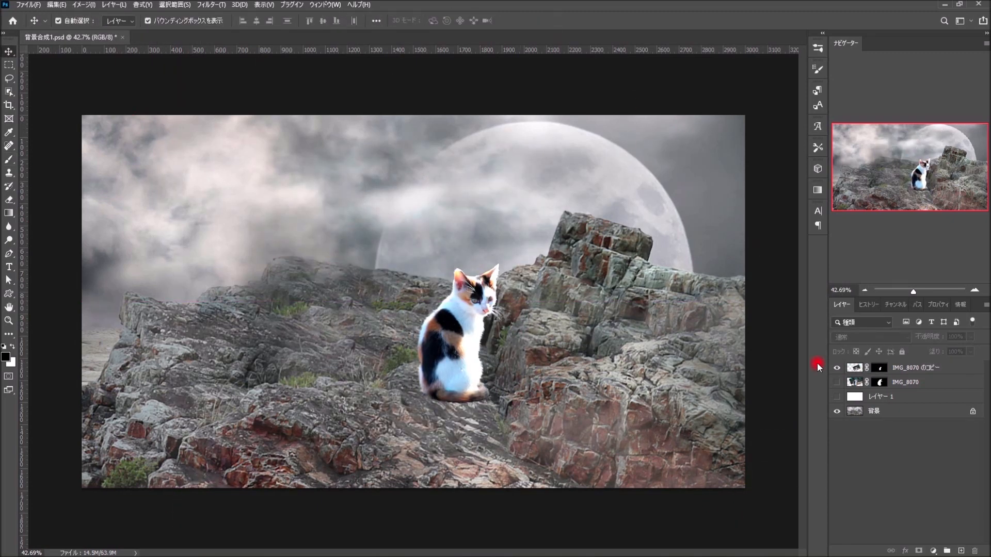
# Duplicate the refined cat layer and turn the duplicate solid black with a Levels adjustment.
pyautogui.click(900, 367)
pyautogui.hotkey('ctrl', 'j')
pyautogui.click(84, 5)
pyautogui.moveTo(103, 34)
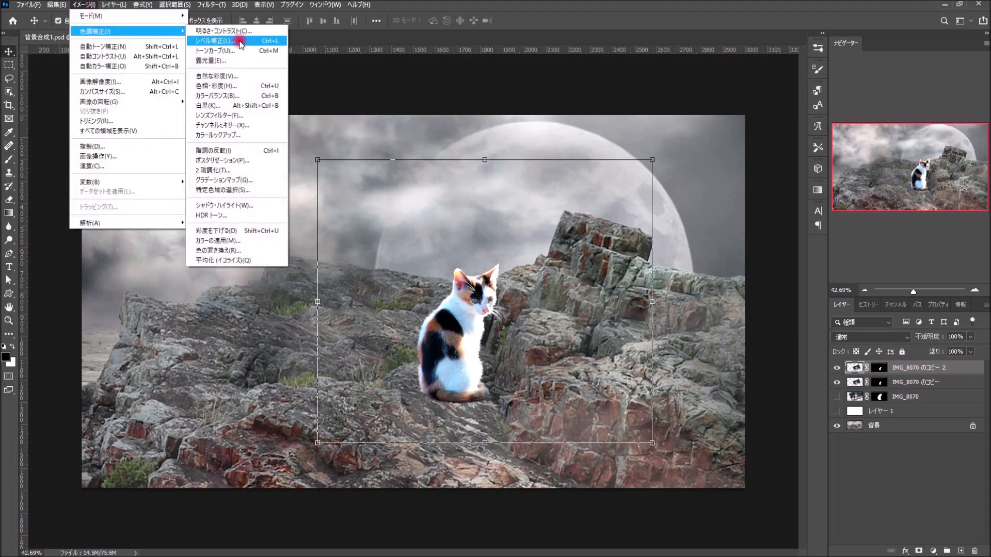
pyautogui.click(228, 37)
pyautogui.moveTo(872, 249); pyautogui.dragTo(733, 251)
pyautogui.click(935, 109)
# Flip the black duplicate vertically, fit it under the cat as a shadow, and move its layer below the cat layer.
pyautogui.click(56, 5)
pyautogui.moveTo(155, 246)
pyautogui.click(256, 415)
pyautogui.moveTo(450, 265); pyautogui.dragTo(445, 420)
pyautogui.moveTo(664, 330); pyautogui.dragTo(693, 398)
pyautogui.moveTo(443, 439); pyautogui.dragTo(425, 461)
pyautogui.moveTo(898, 368); pyautogui.dragTo(909, 390)
# Soften the black shadow layer with a Gaussian Blur.
pyautogui.click(211, 5)
pyautogui.moveTo(320, 177)
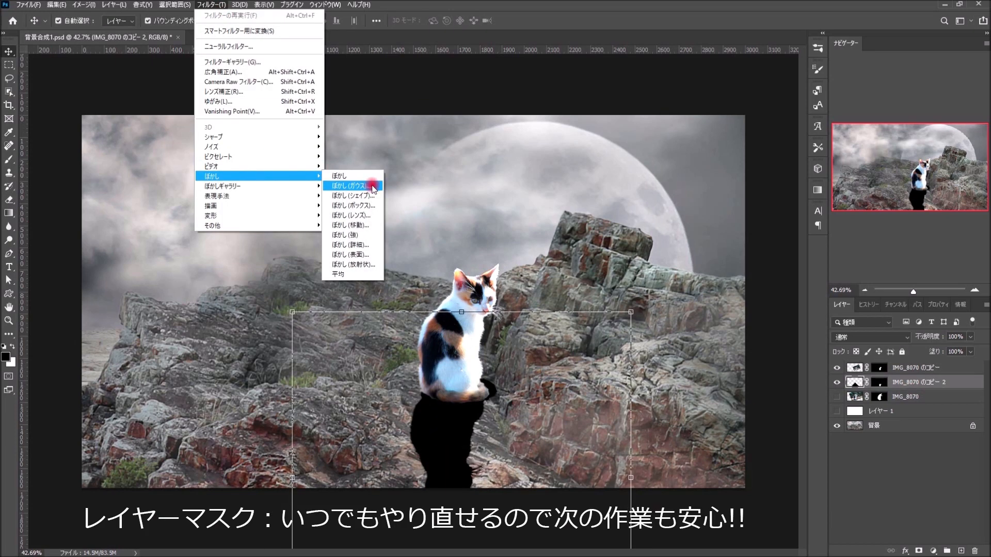
pyautogui.click(420, 210)
pyautogui.moveTo(752, 325); pyautogui.dragTo(757, 327)
pyautogui.press('Return')
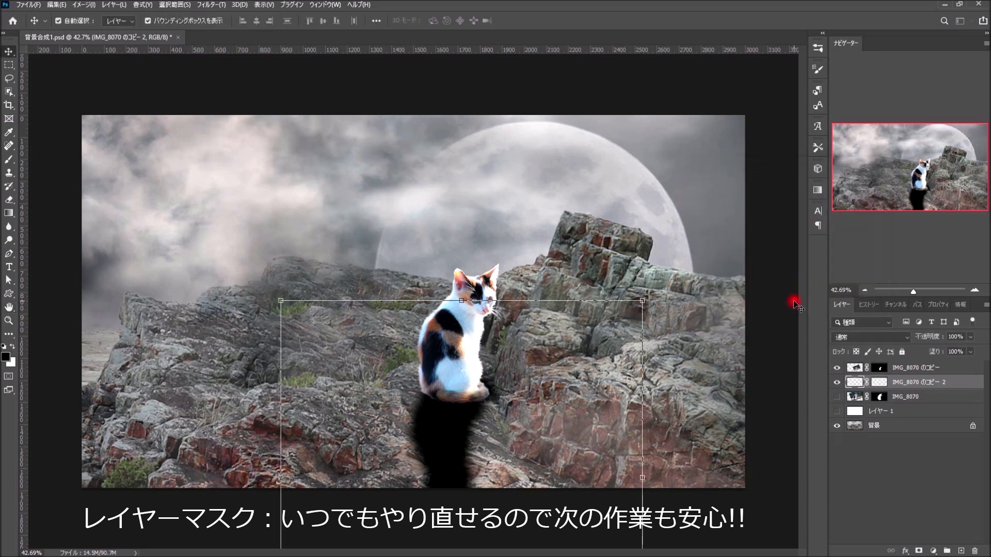
# Set the shadow layer's opacity to 54%, refit the shadow beneath the cat, and compare the image with and without it.
pyautogui.moveTo(970, 349); pyautogui.dragTo(947, 355)
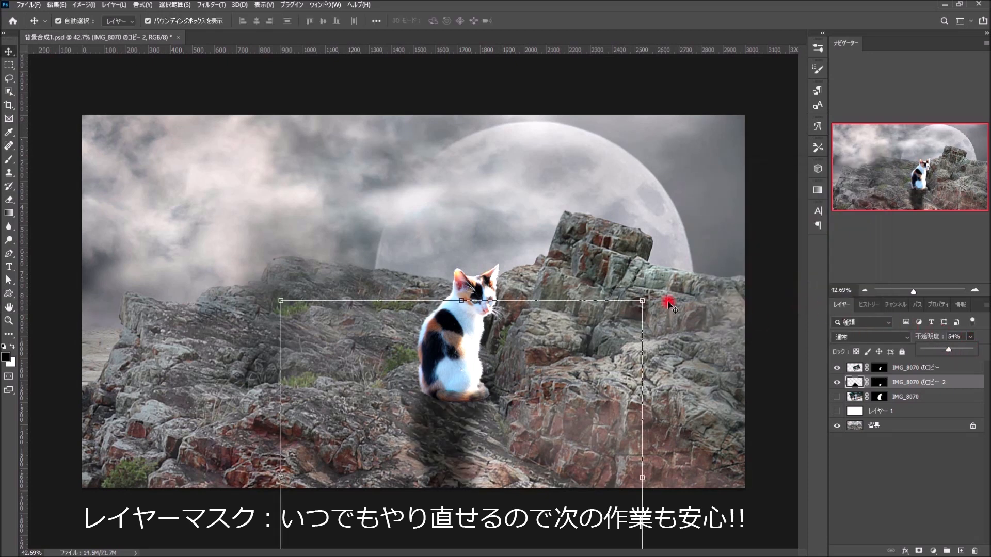
pyautogui.moveTo(659, 295); pyautogui.dragTo(675, 336)
pyautogui.moveTo(494, 413); pyautogui.dragTo(485, 412)
pyautogui.click(854, 469)
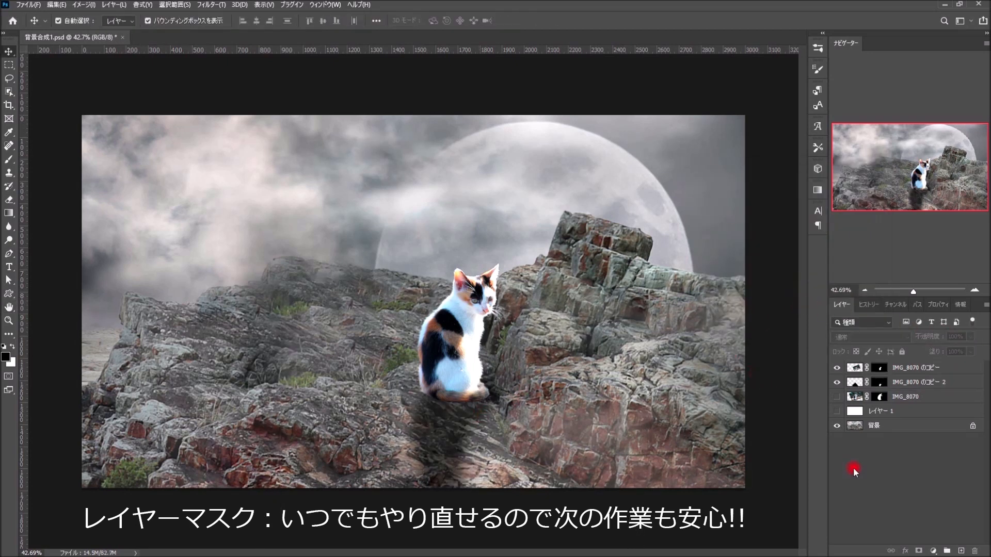
pyautogui.click(837, 383)
pyautogui.click(837, 382)
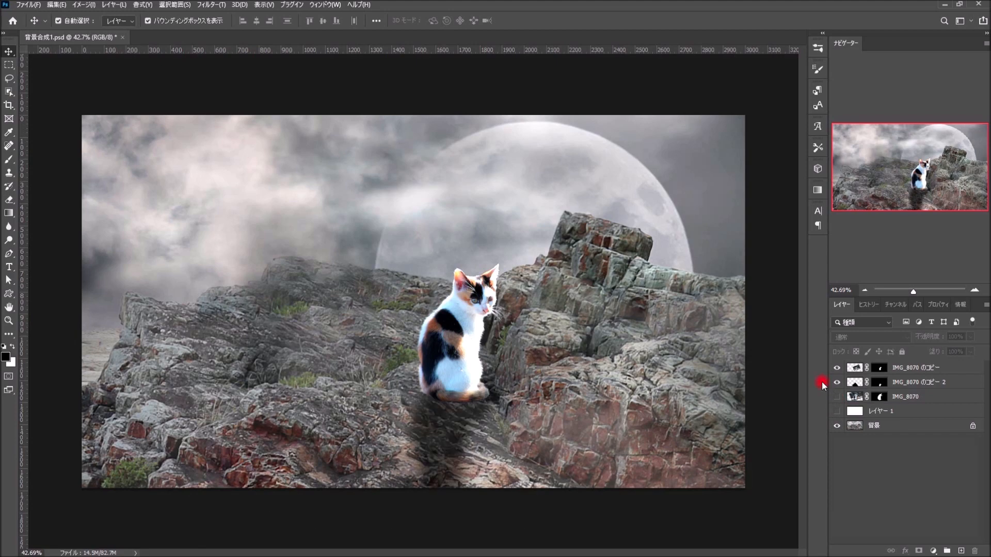
# Add a Color Lookup adjustment layer using the FoggyNight.3DL 3D LUT file.
pyautogui.click(935, 550)
pyautogui.click(975, 493)
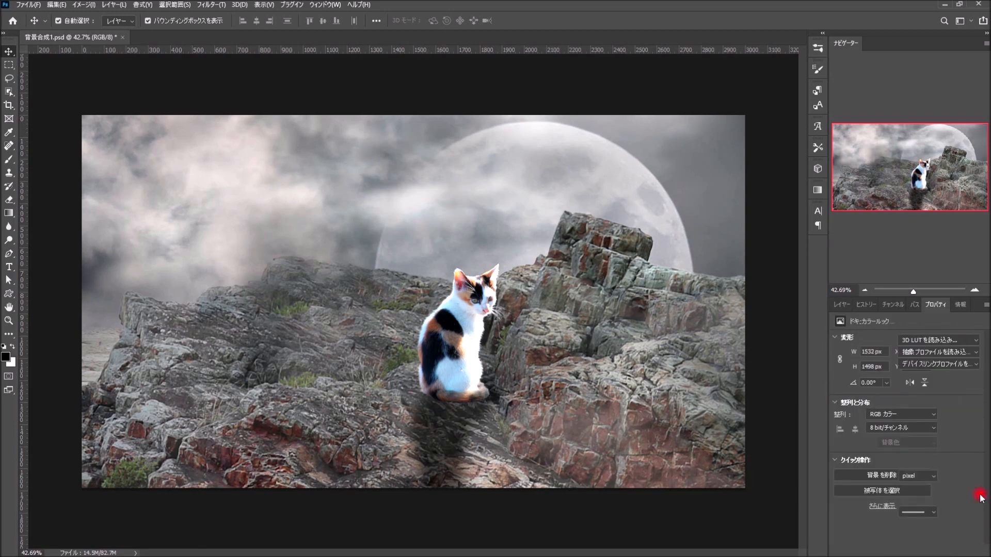
pyautogui.click(938, 340)
pyautogui.click(914, 173)
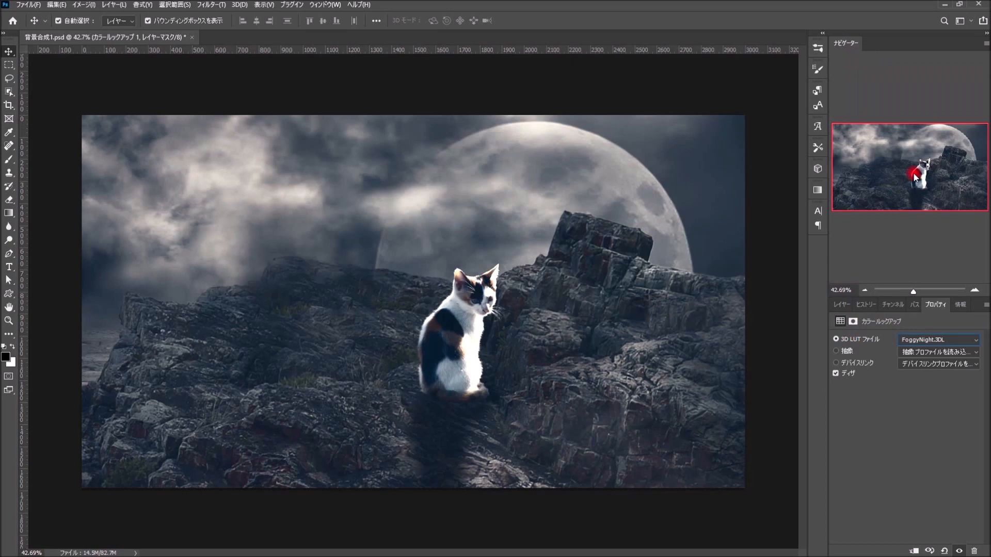
# Set the Color Lookup layer's opacity to 63% and toggle its visibility to compare the grading.
pyautogui.click(842, 305)
pyautogui.click(970, 336)
pyautogui.moveTo(973, 350); pyautogui.dragTo(957, 357)
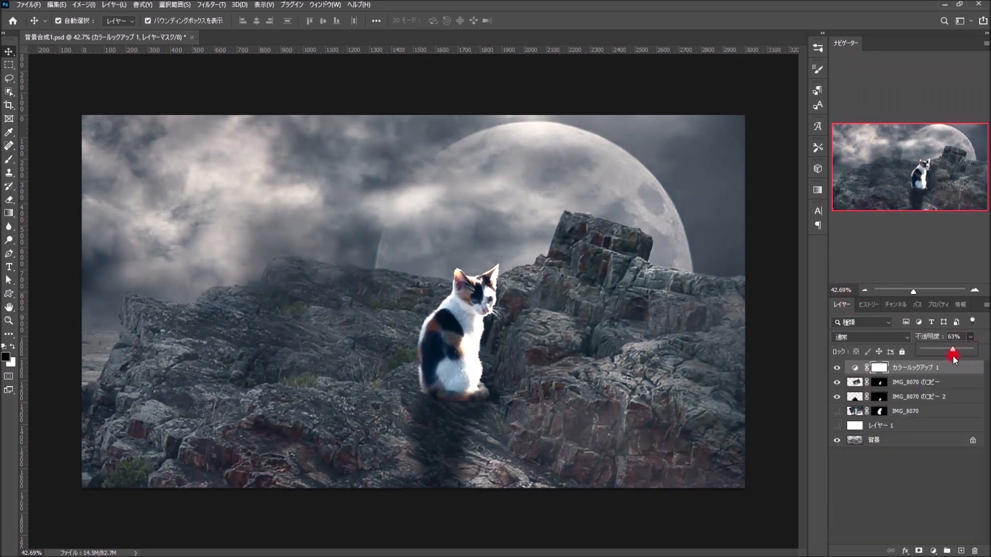
pyautogui.click(937, 470)
pyautogui.click(837, 368)
pyautogui.click(837, 367)
pyautogui.click(837, 368)
pyautogui.click(837, 367)
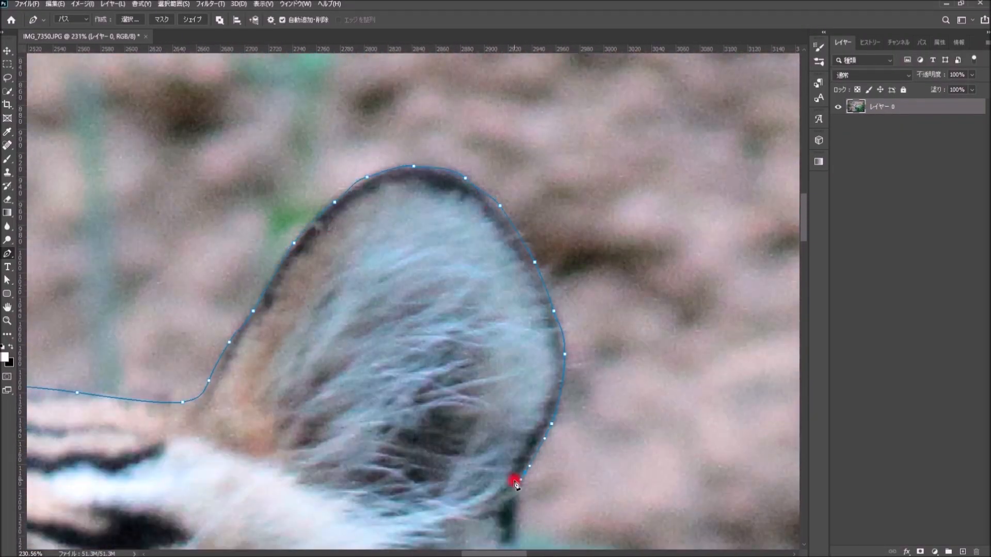
# Continue the Pen tool path from the tiger's ear down along the outer edge of its cheek fur.
pyautogui.click(514, 481)
pyautogui.scroll(-5, 514, 481)
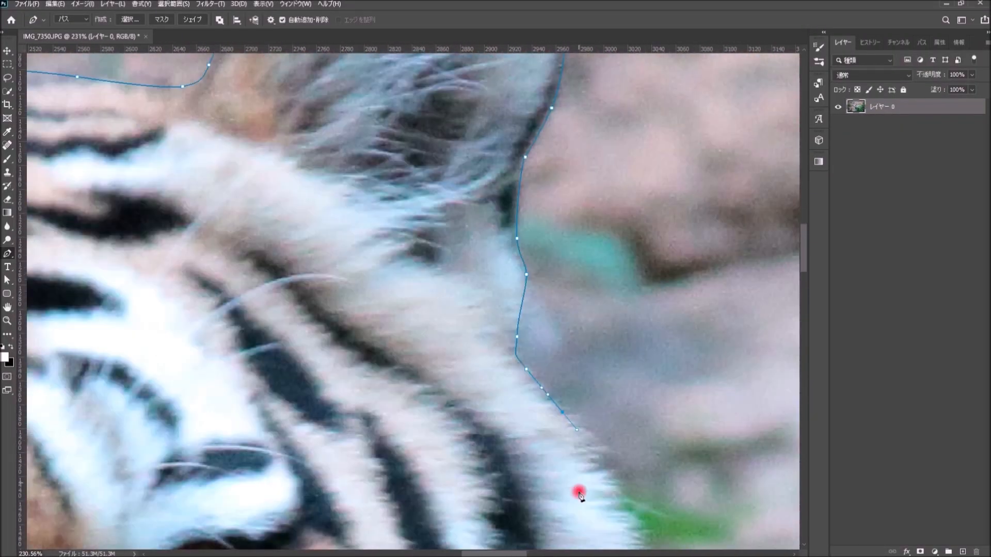
pyautogui.click(579, 491)
pyautogui.scroll(-5, 579, 491)
pyautogui.click(557, 471)
pyautogui.scroll(-5, 558, 471)
pyautogui.scroll(-5, 423, 502)
# Extend the pen path across the base of the tiger's whiskers and down along its jaw.
pyautogui.moveTo(261, 426); pyautogui.dragTo(168, 444)
pyautogui.moveTo(121, 504); pyautogui.dragTo(129, 528)
pyautogui.scroll(-6, 327, 449)
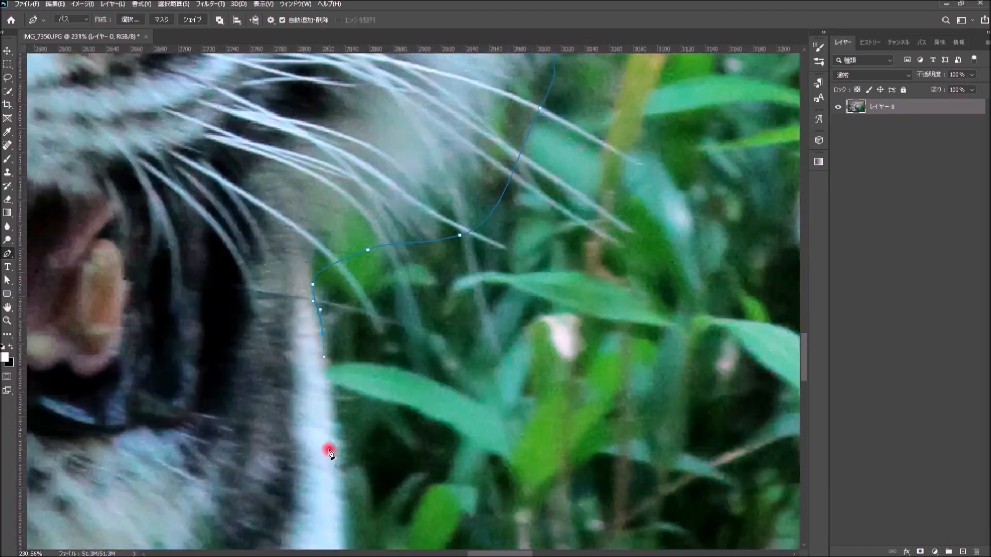
pyautogui.moveTo(447, 372); pyautogui.dragTo(445, 414)
pyautogui.scroll(-8, 431, 441)
pyautogui.moveTo(465, 310)
pyautogui.mouseDown()
pyautogui.moveTo(460, 349)
pyautogui.moveTo(411, 376)
pyautogui.mouseUp()
pyautogui.scroll(-8, 463, 442)
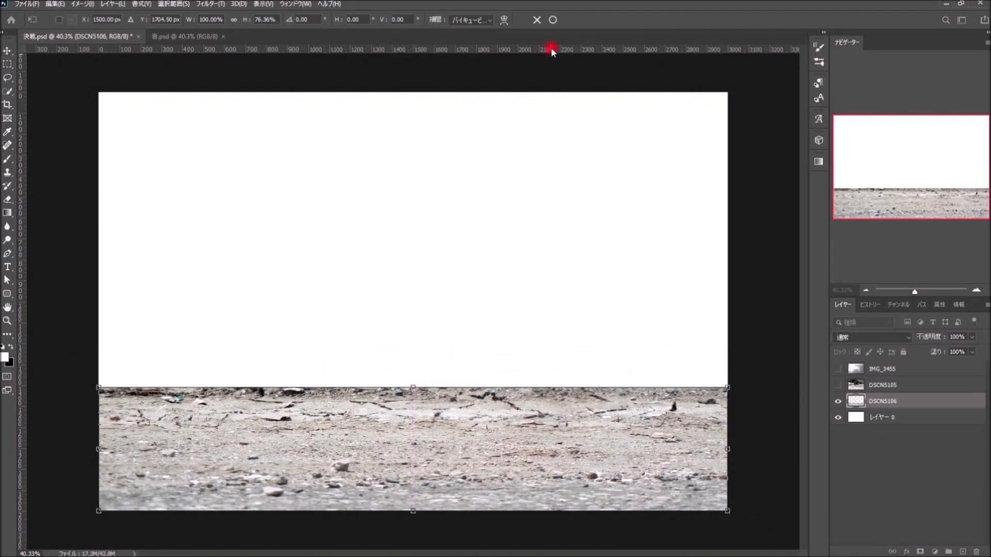
# Stretch the DSCN5106 ground layer upward and erase on the DSCN5105 copy's layer mask to blend the cracked ground.
pyautogui.moveTo(414, 387); pyautogui.dragTo(414, 332)
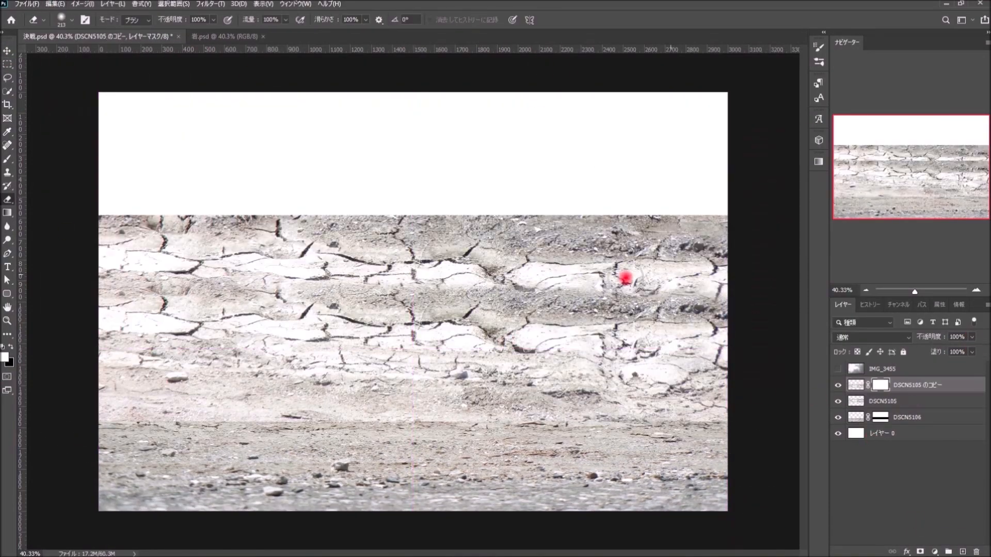
pyautogui.moveTo(626, 277); pyautogui.dragTo(415, 318)
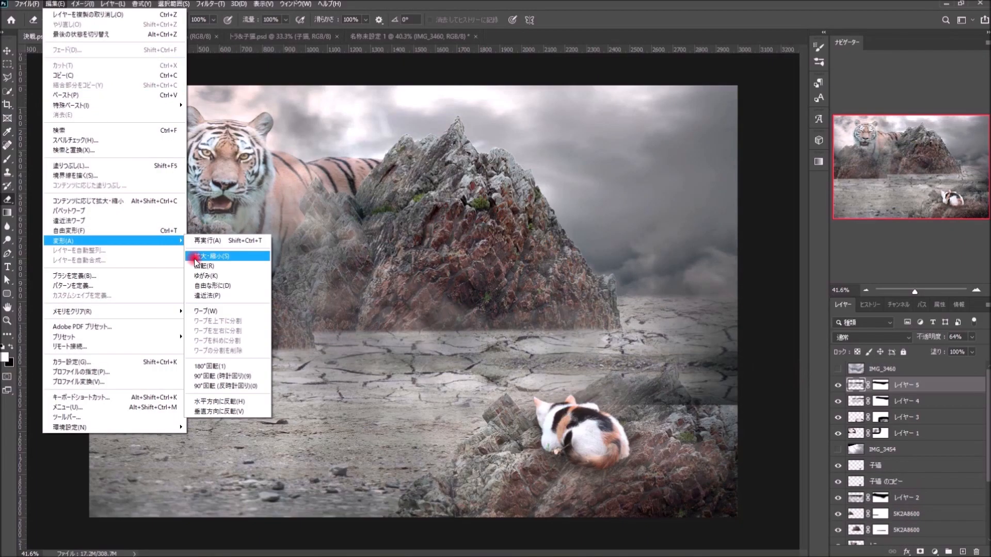
# Scale and reposition the cracked-ground layers レイヤー 5 and レイヤー 7, save the document, and add a Color Lookup adjustment layer.
pyautogui.click(226, 250)
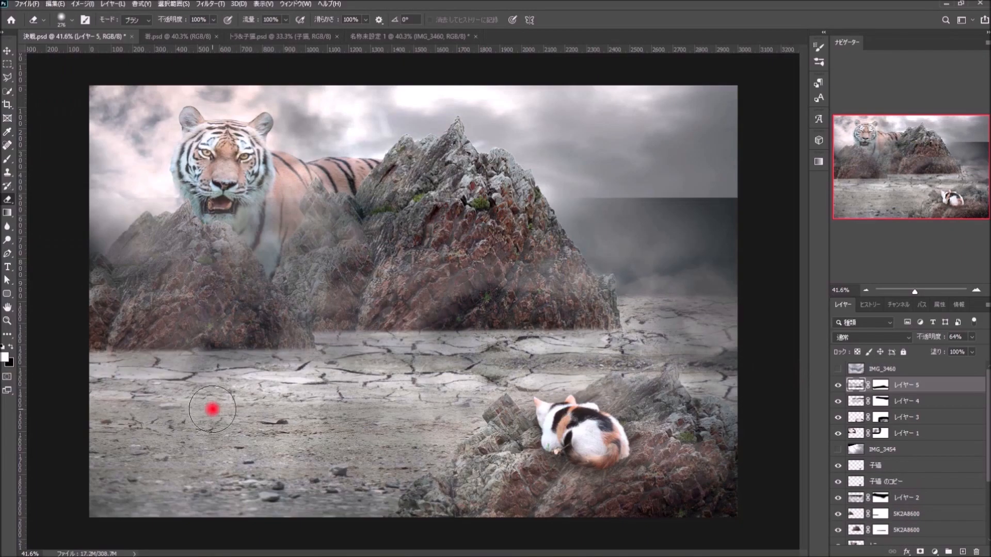
pyautogui.moveTo(327, 284); pyautogui.dragTo(469, 292)
pyautogui.moveTo(271, 239); pyautogui.dragTo(137, 239)
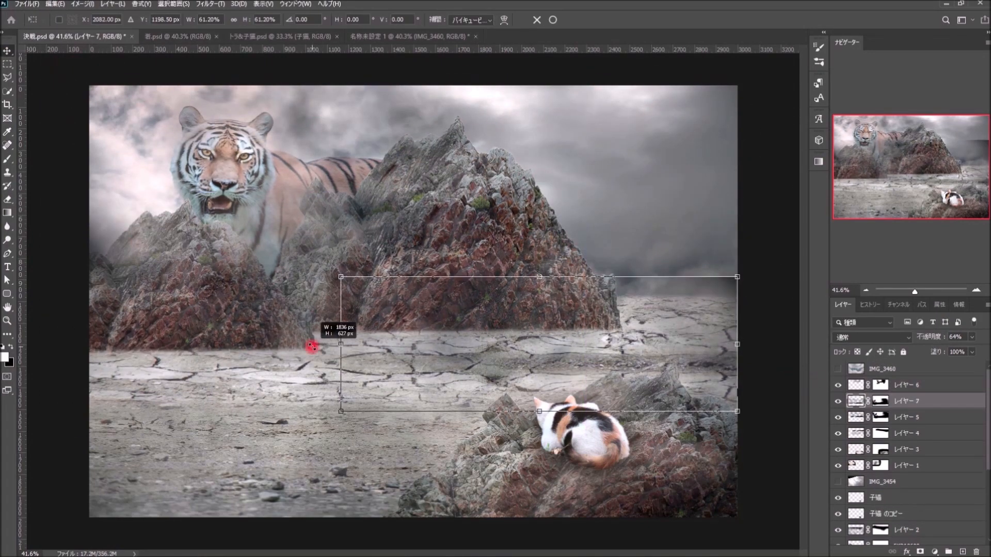
pyautogui.press('Return')
pyautogui.moveTo(395, 320); pyautogui.dragTo(144, 219)
pyautogui.press('Return')
pyautogui.hotkey('ctrl', 's')
pyautogui.click(935, 552)
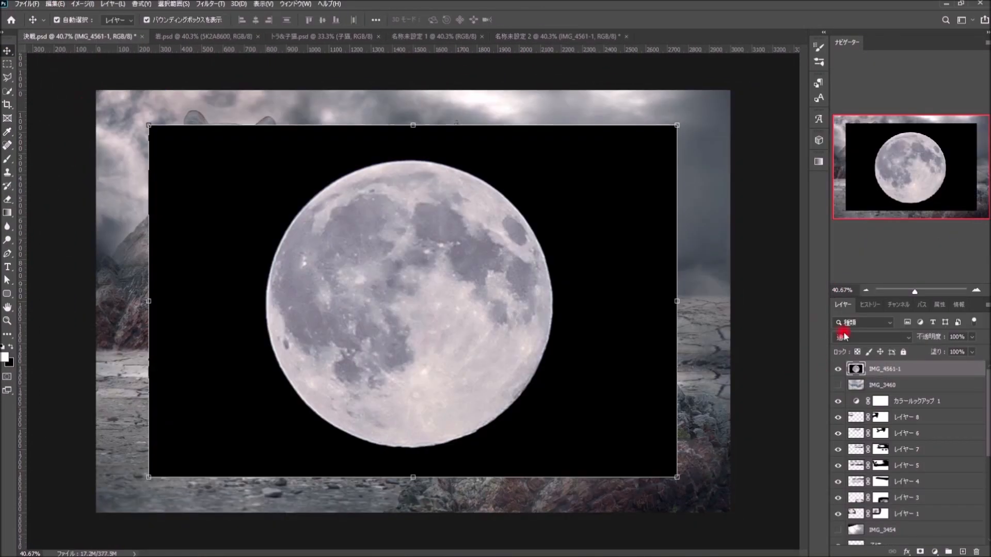
# Set the moon layer IMG_4561-1 to Screen mode and place it behind the large rock, directly above the IMG_3455 layer.
pyautogui.click(845, 337)
pyautogui.moveTo(409, 303); pyautogui.dragTo(551, 211)
pyautogui.moveTo(909, 369)
pyautogui.mouseDown()
pyautogui.moveTo(966, 532)
pyautogui.moveTo(909, 513)
pyautogui.mouseUp()
# Set the moon layer's opacity to 80% and add a layer mask to it.
pyautogui.press('8')
pyautogui.click(920, 552)
pyautogui.scroll(5, 617, 118)
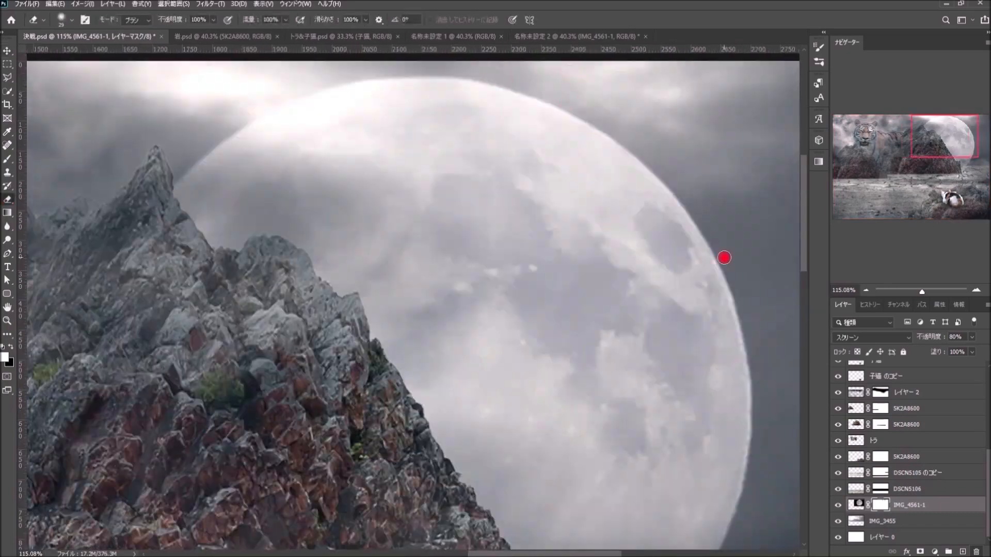